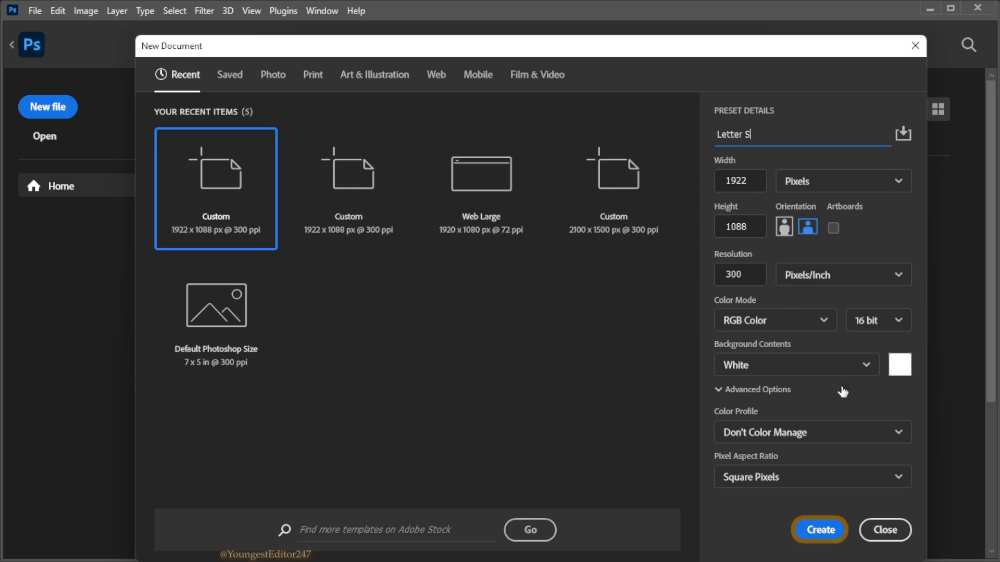
Create the 1922 x 1088 px Letter S document with a white background and add a Solid Color fill layer in #b07001
{"action": "left_click", "coordinate": [820, 530]}
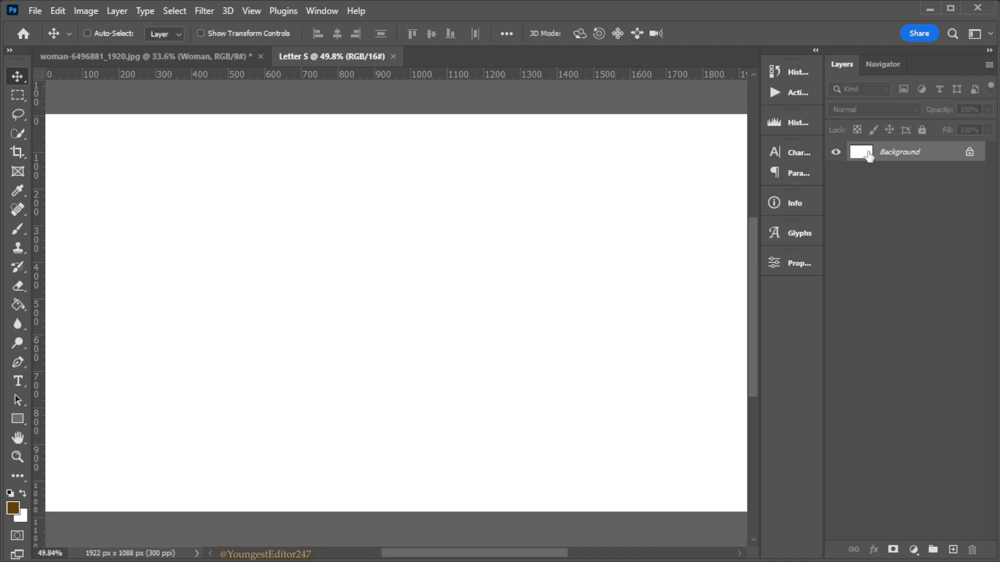
{"action": "left_click", "coordinate": [914, 549]}
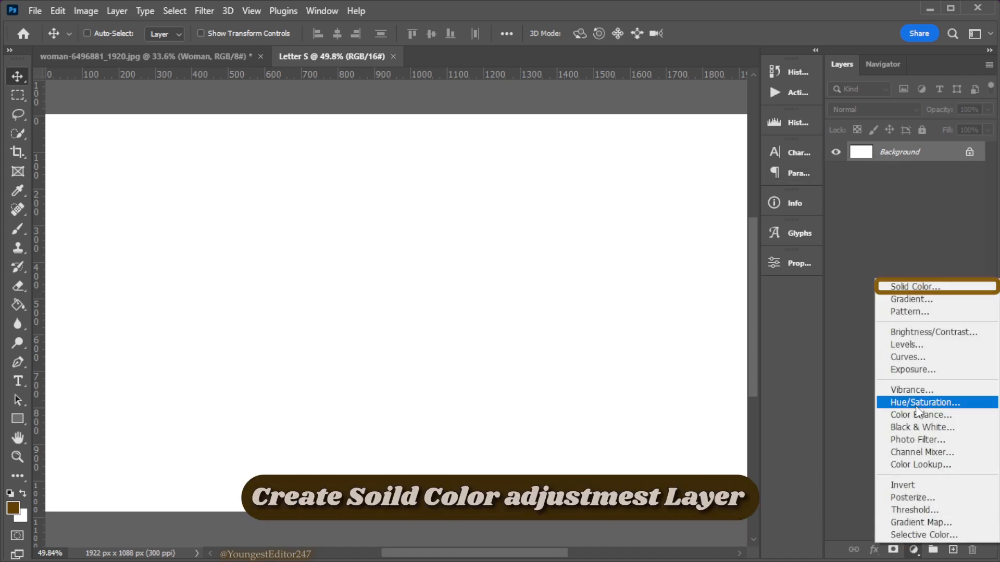
{"action": "left_click", "coordinate": [911, 287]}
{"action": "left_click_drag", "start_coordinate": [720, 284], "coordinate": [729, 293]}
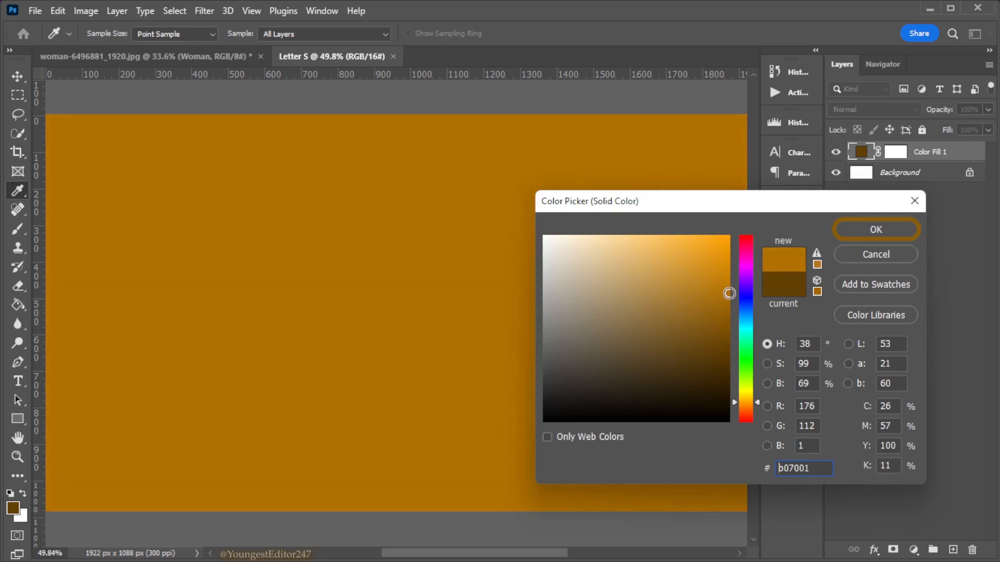
{"action": "left_click", "coordinate": [876, 230]}
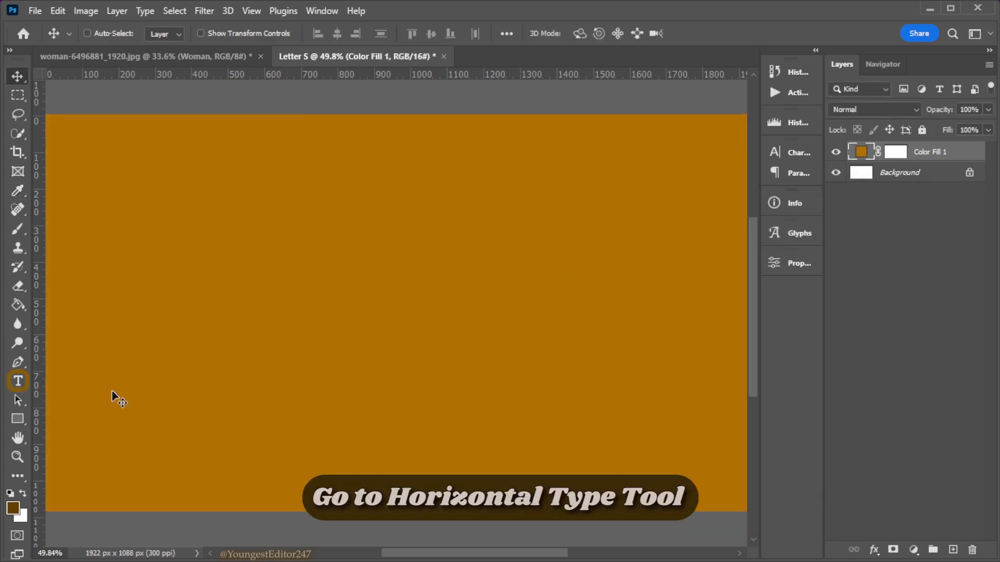
Add the single letter "s" as dark brown horizontal text in Cinzel Black at 340 pt
{"action": "left_click", "coordinate": [23, 387]}
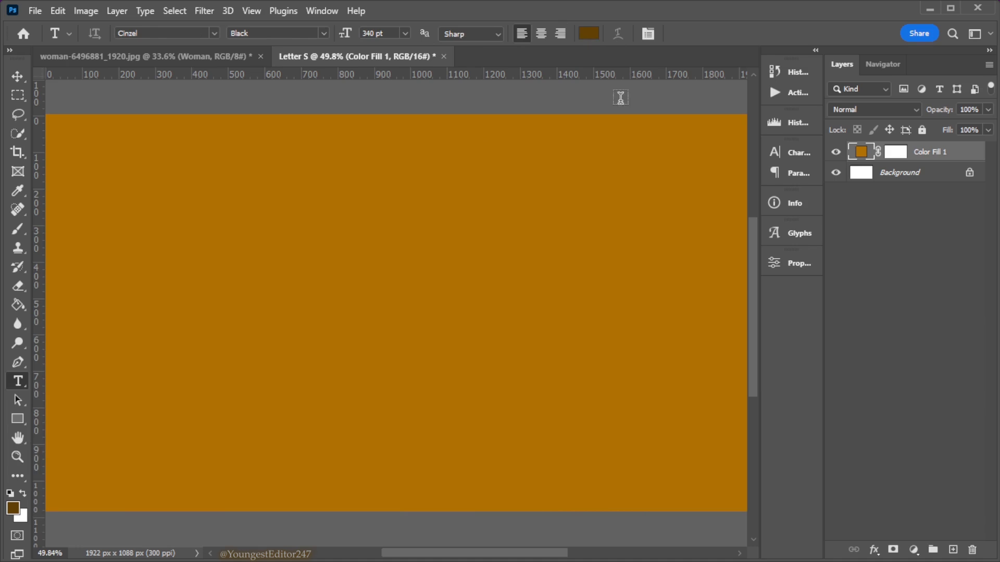
{"action": "left_click", "coordinate": [370, 270]}
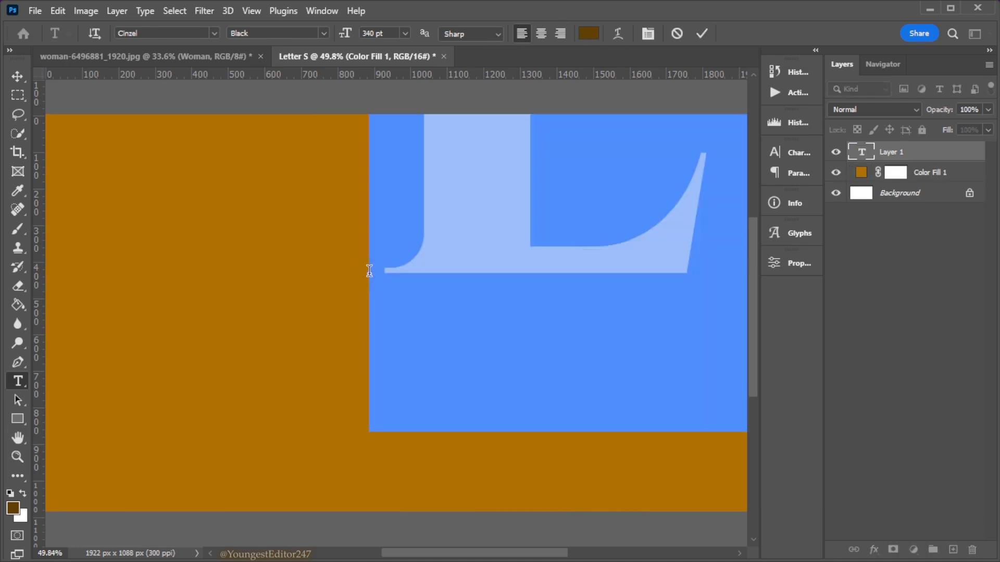
{"action": "type", "text": "S"}
{"action": "key", "text": "ctrl"}
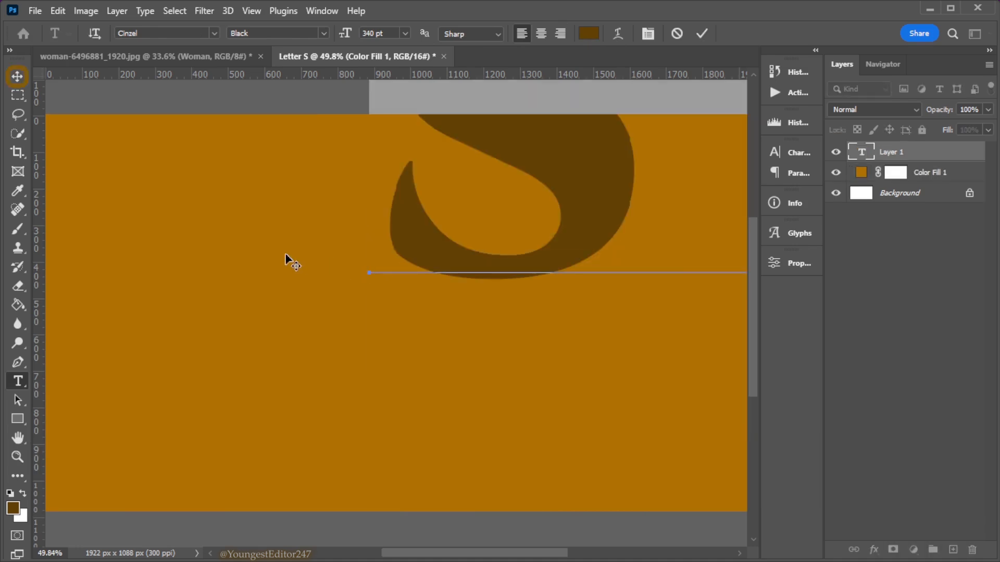
{"action": "left_click", "coordinate": [17, 77]}
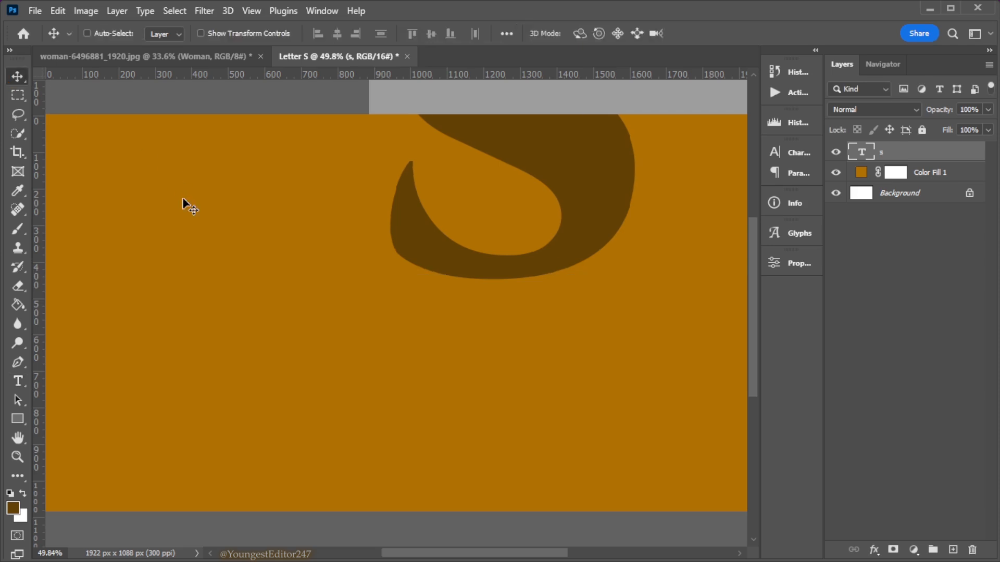
Centre the letter horizontally and vertically on the whole canvas, then clear the selection
{"action": "key", "text": "ctrl+a"}
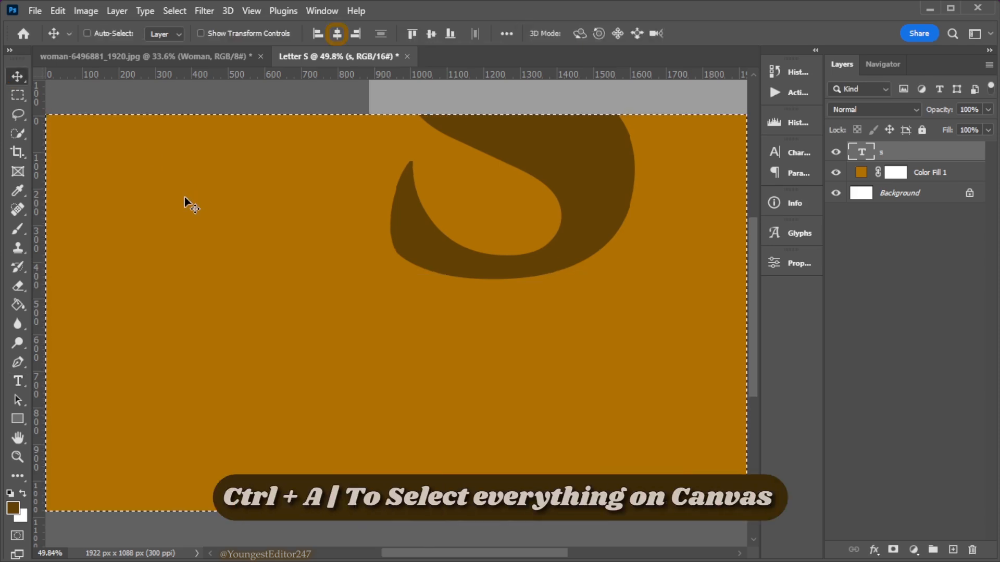
{"action": "left_click", "coordinate": [336, 34]}
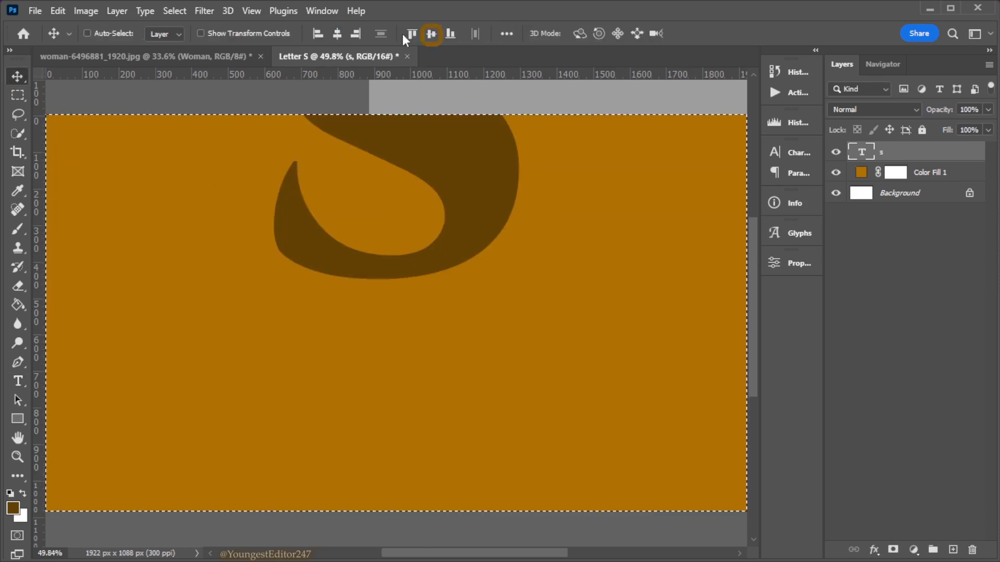
{"action": "left_click", "coordinate": [431, 34]}
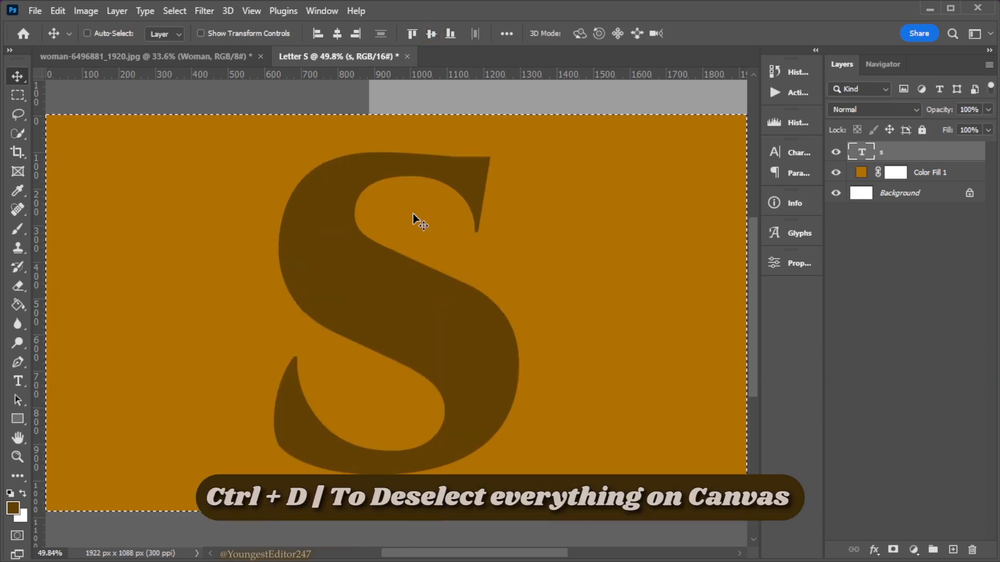
{"action": "key", "text": "ctrl+d"}
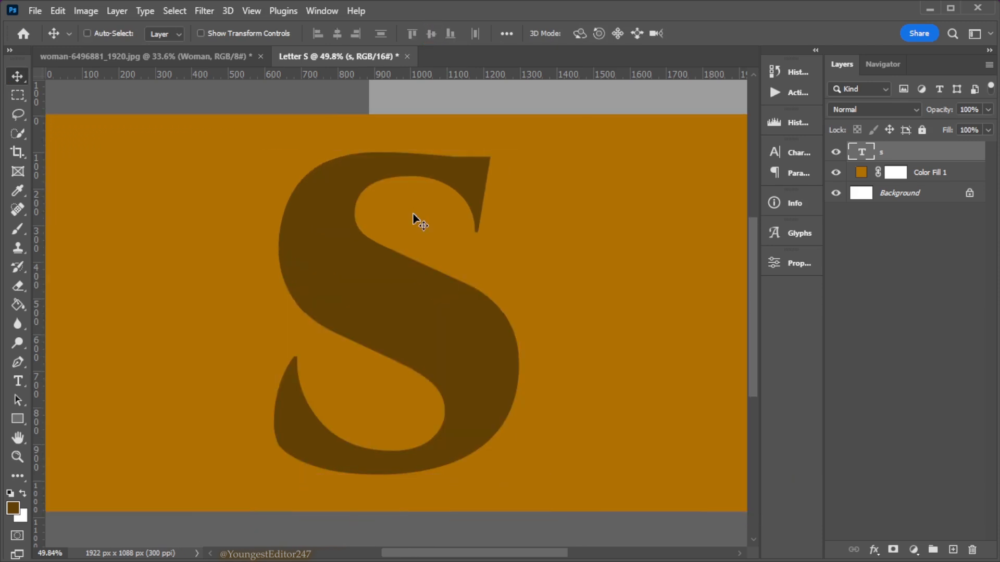
Enlarge the letter proportionally to about 108.75% with Free Transform
{"action": "key", "text": "ctrl+t"}
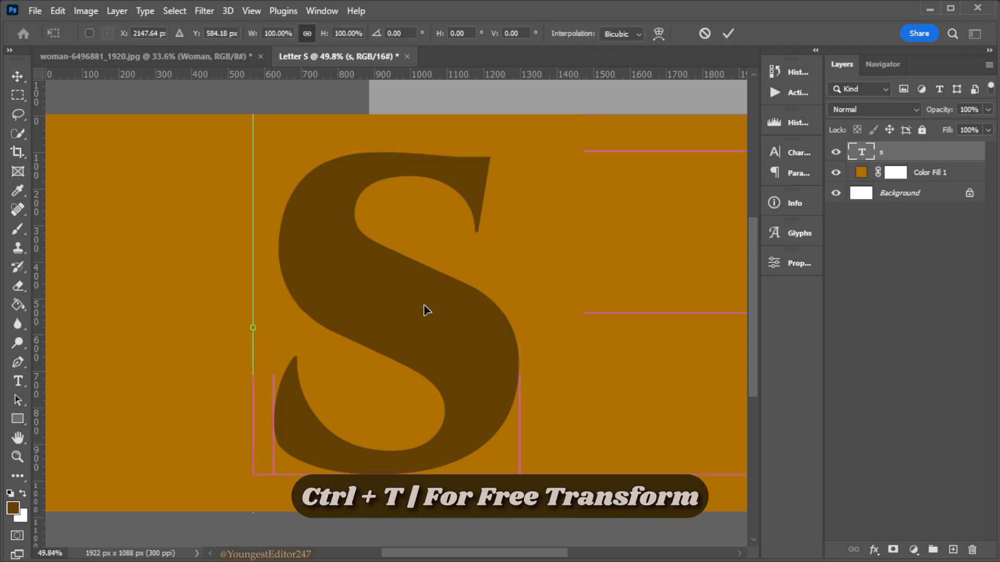
{"action": "key", "text": "ctrl+minus"}
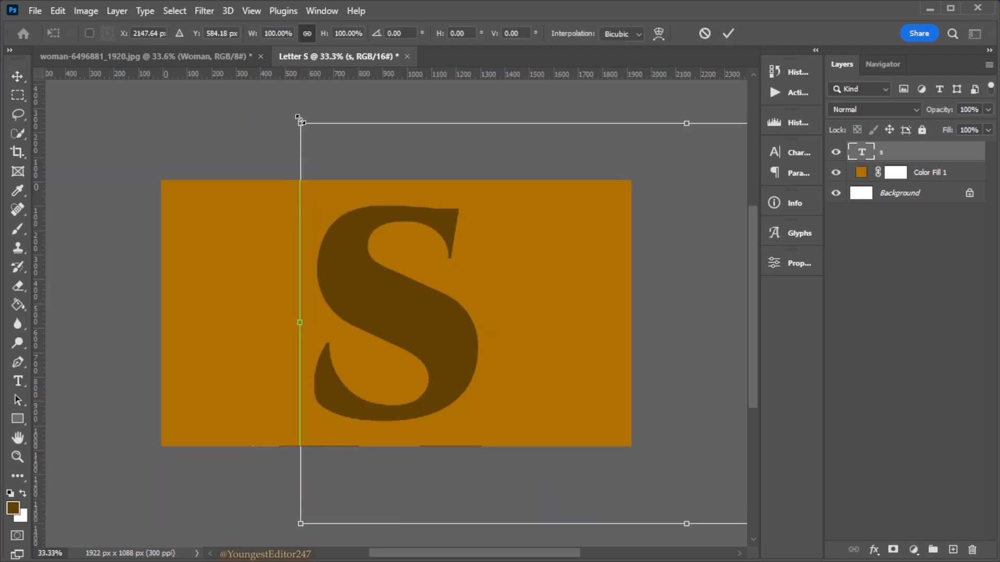
{"action": "left_click_drag", "start_coordinate": [297, 119], "coordinate": [294, 78]}
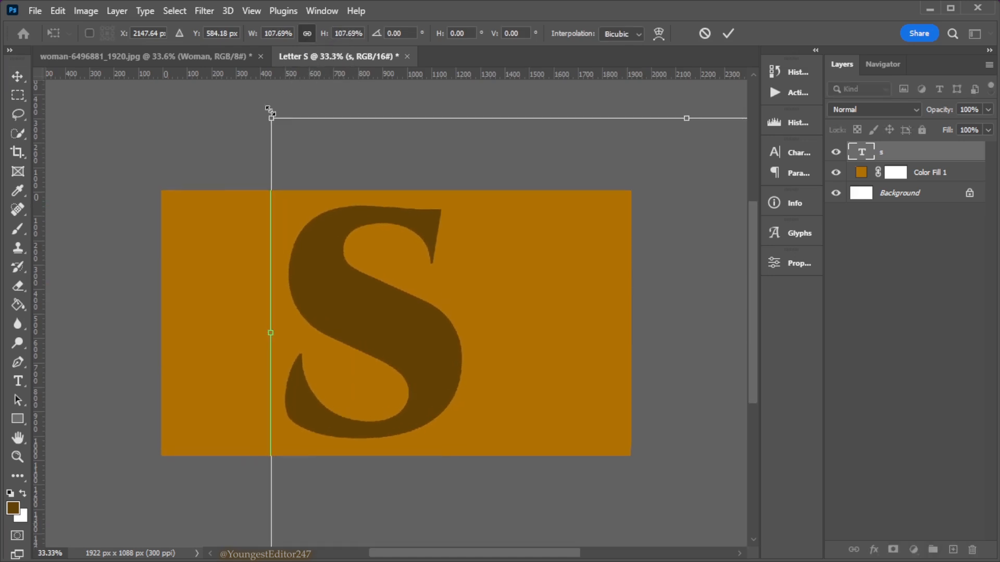
{"action": "left_click_drag", "start_coordinate": [266, 115], "coordinate": [264, 113]}
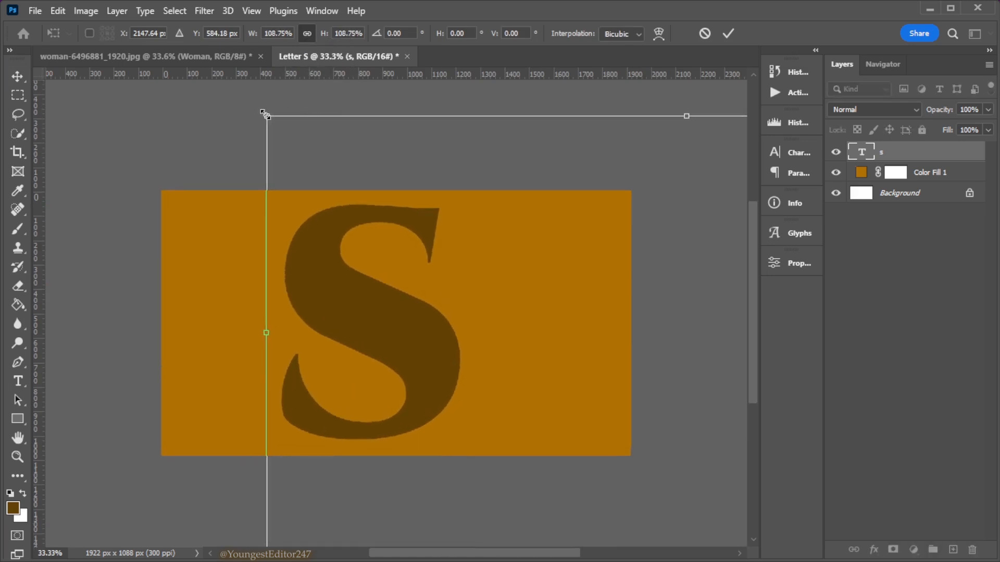
{"action": "left_click", "coordinate": [732, 30]}
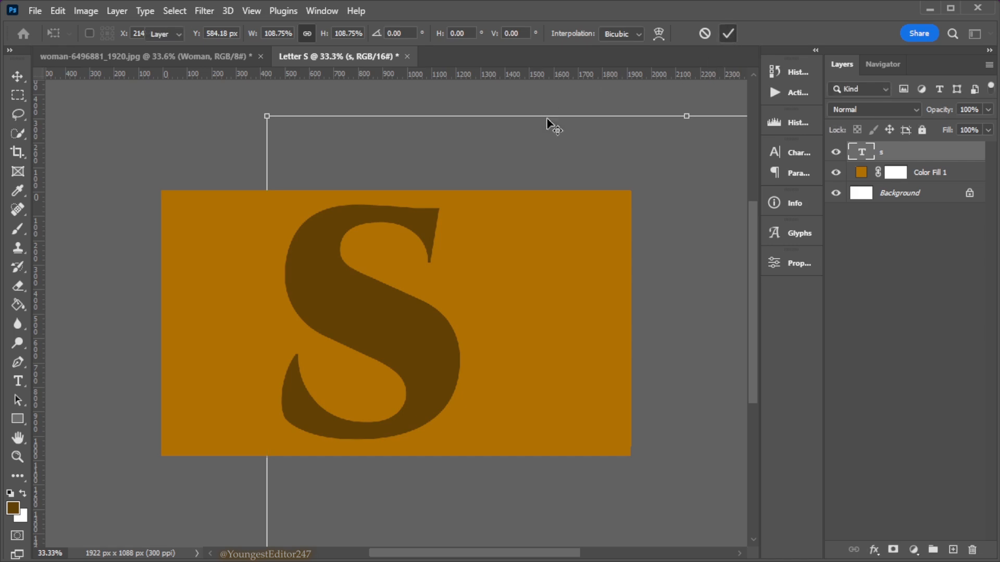
Re-centre the enlarged letter on the canvas both horizontally and vertically, leaving nothing selected
{"action": "left_click", "coordinate": [17, 457]}
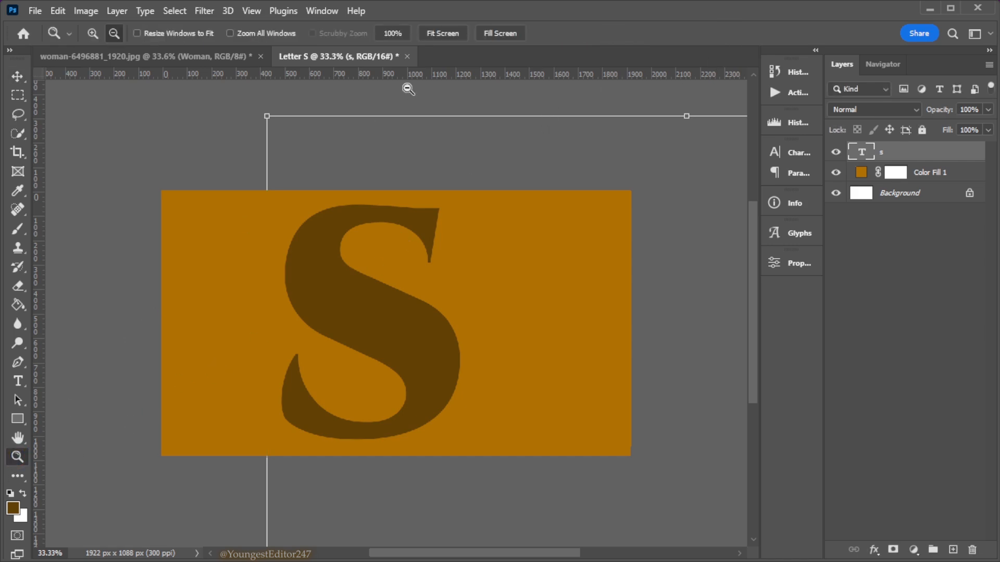
{"action": "left_click", "coordinate": [450, 32]}
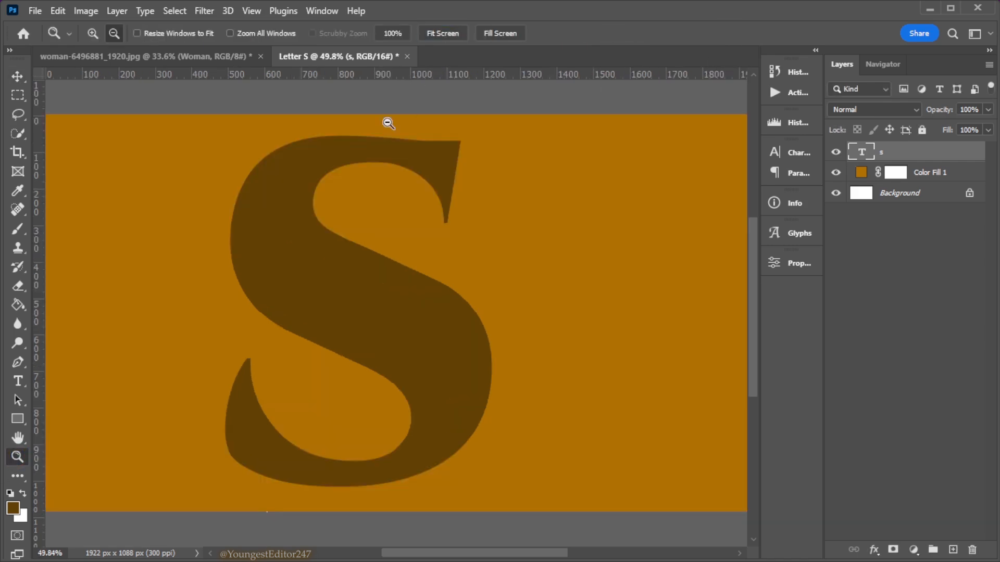
{"action": "left_click", "coordinate": [17, 76]}
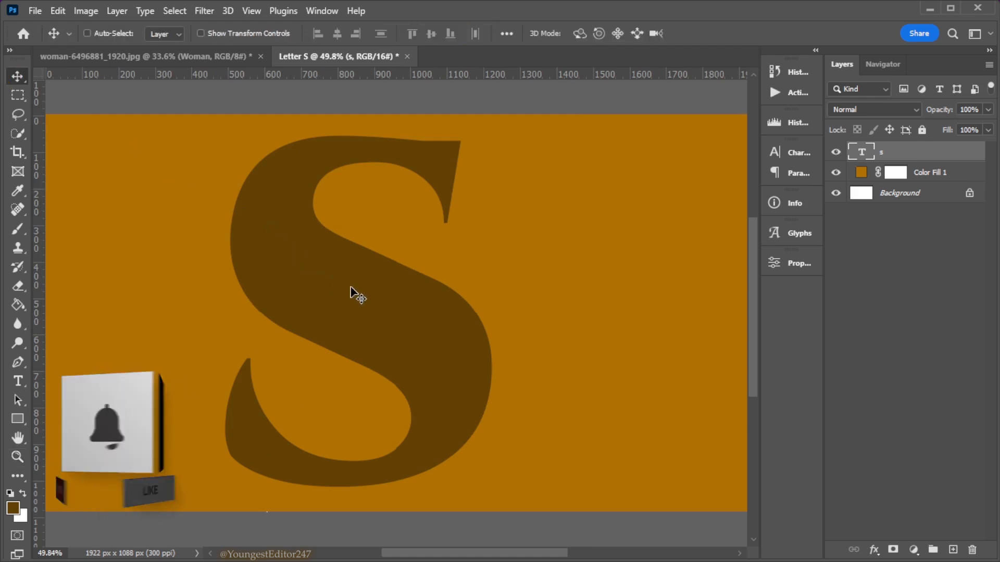
{"action": "key", "text": "ctrl+a"}
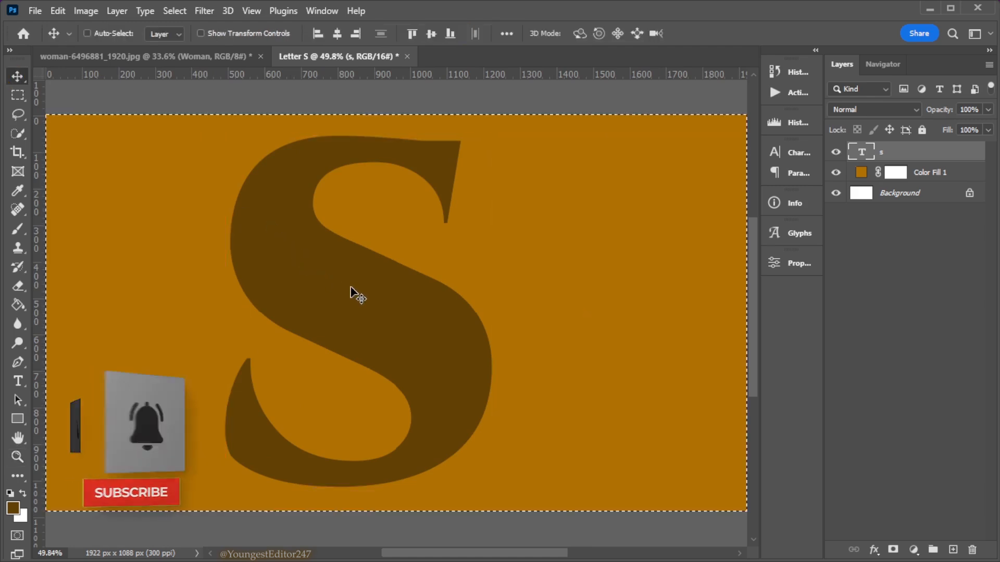
{"action": "left_click", "coordinate": [337, 34]}
{"action": "left_click", "coordinate": [431, 34]}
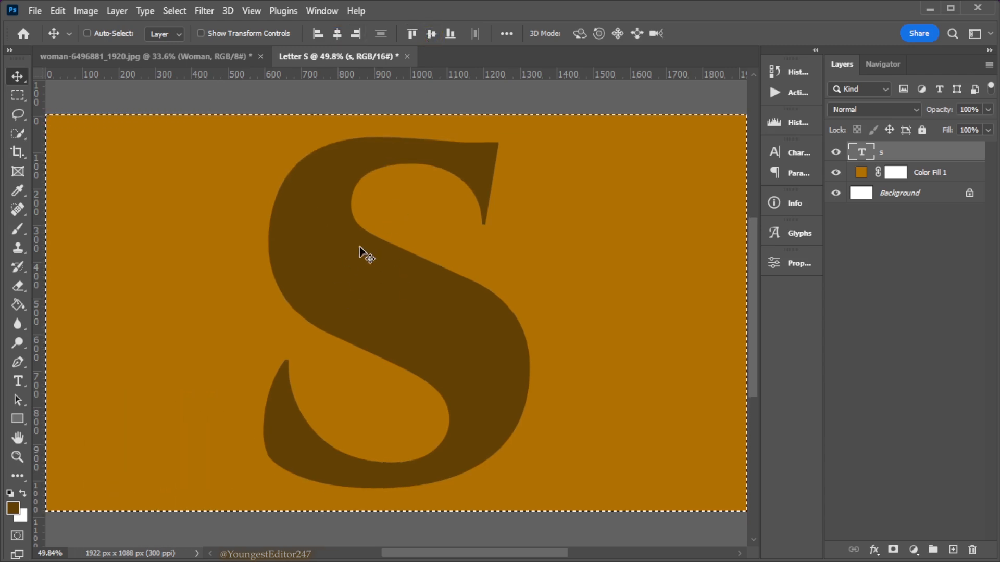
{"action": "key", "text": "ctrl"}
{"action": "key", "text": "ctrl+d"}
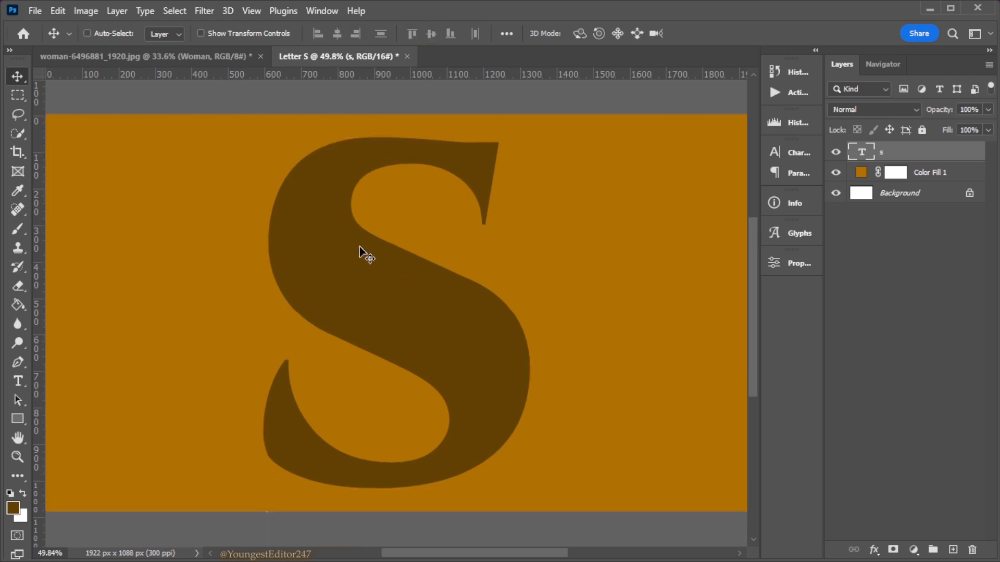
Copy the cut-out Woman layer from woman-6496881_1920.jpg into the Letter S document, above the text layer
{"action": "left_click", "coordinate": [154, 54]}
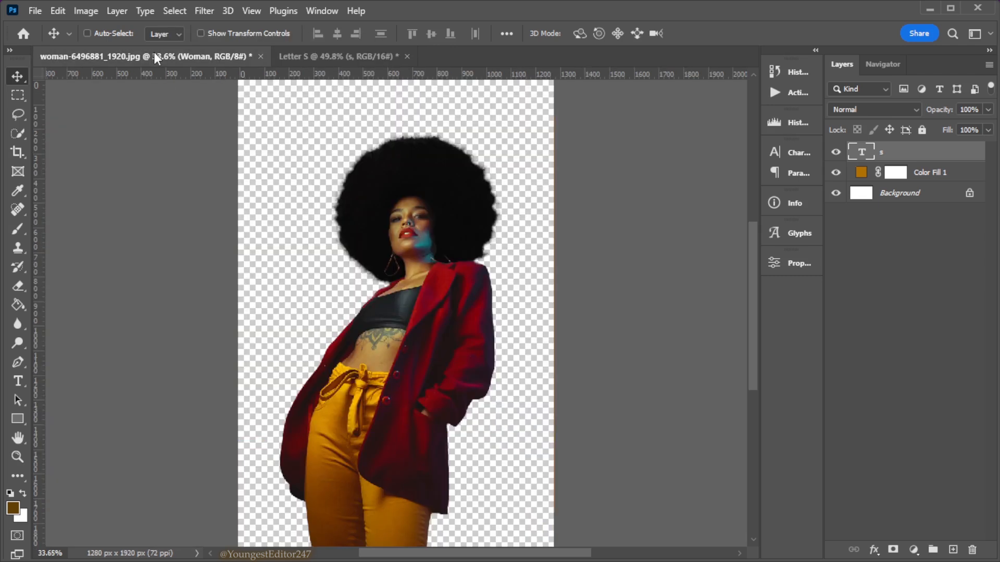
{"action": "left_click_drag", "start_coordinate": [382, 345], "coordinate": [376, 211]}
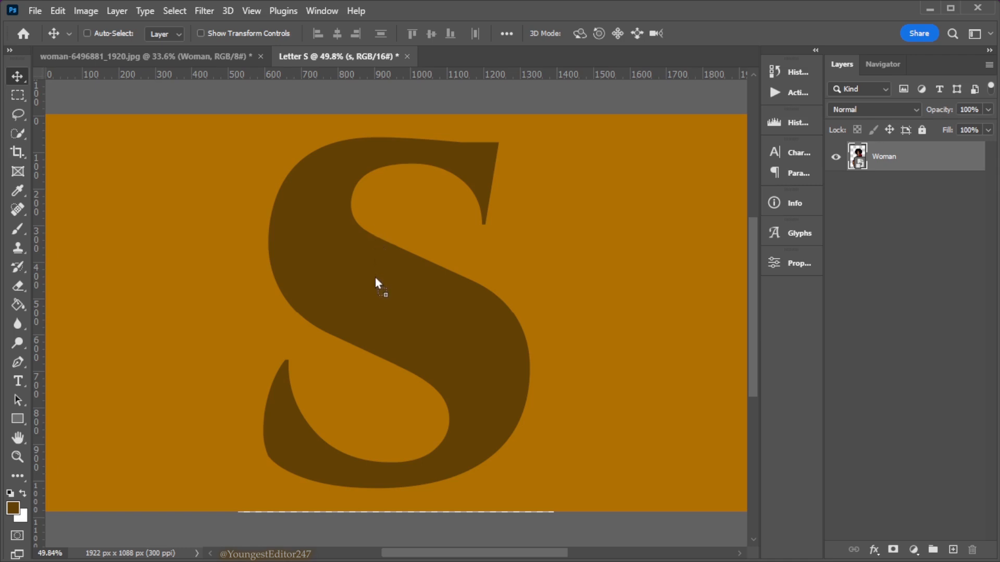
{"action": "left_click_drag", "start_coordinate": [375, 311], "coordinate": [374, 311]}
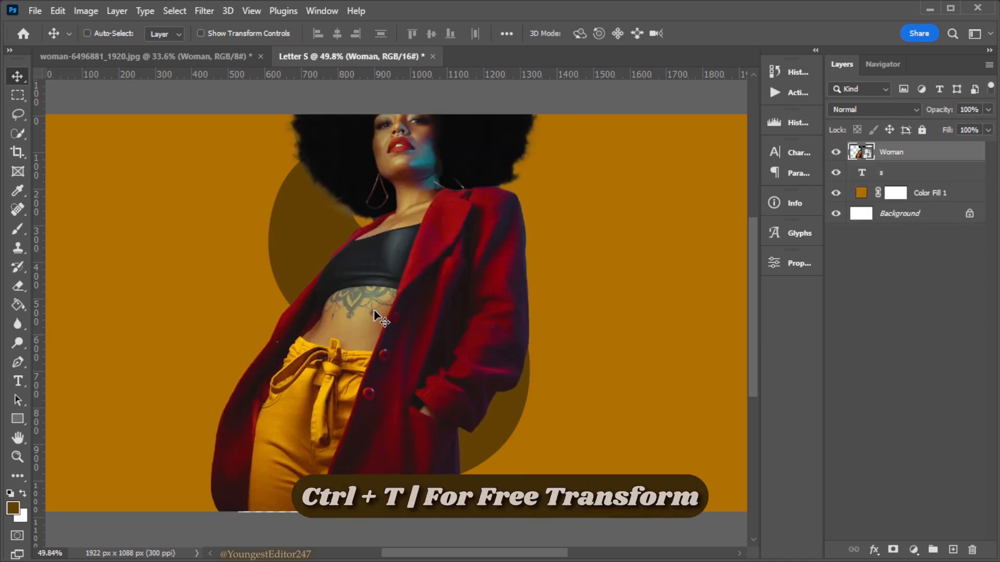
Scale the woman proportionally to about 11.85% and place her horizontally centred over the letter, near its lower edge
{"action": "key", "text": "ctrl+t"}
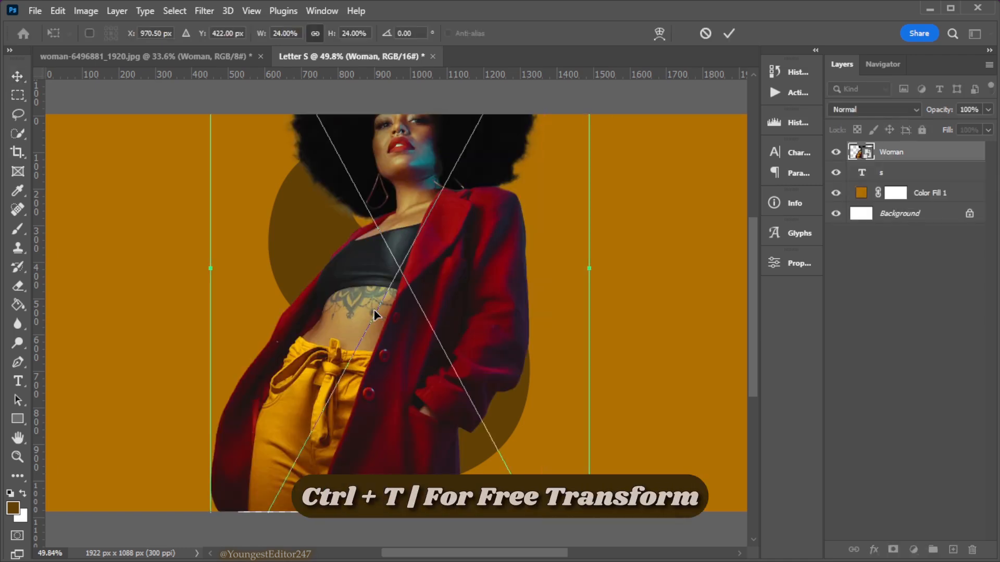
{"action": "key", "text": "ctrl+minus"}
{"action": "key", "text": "ctrl+minus"}
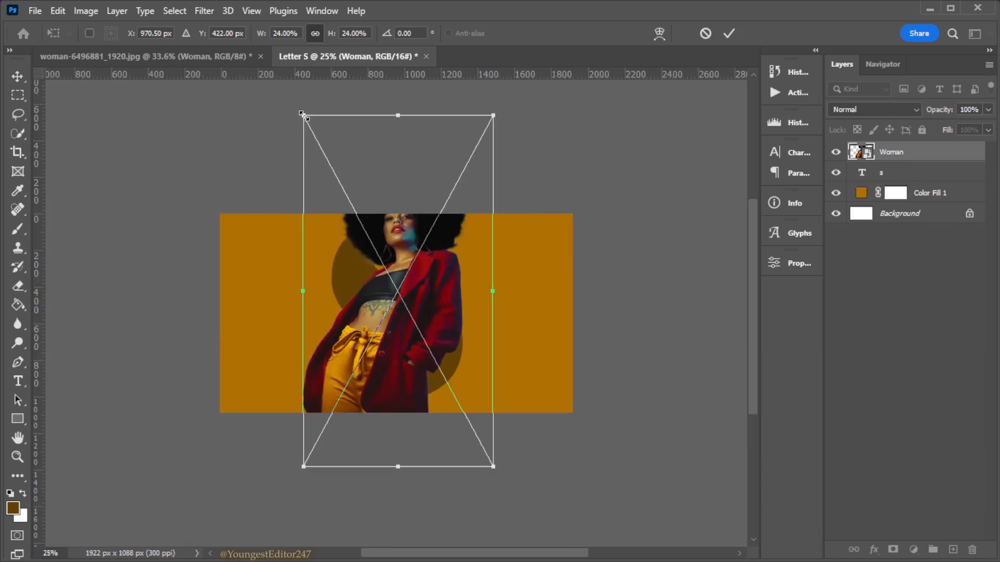
{"action": "left_click_drag", "start_coordinate": [302, 117], "coordinate": [328, 225]}
{"action": "left_click_drag", "start_coordinate": [402, 349], "coordinate": [397, 357]}
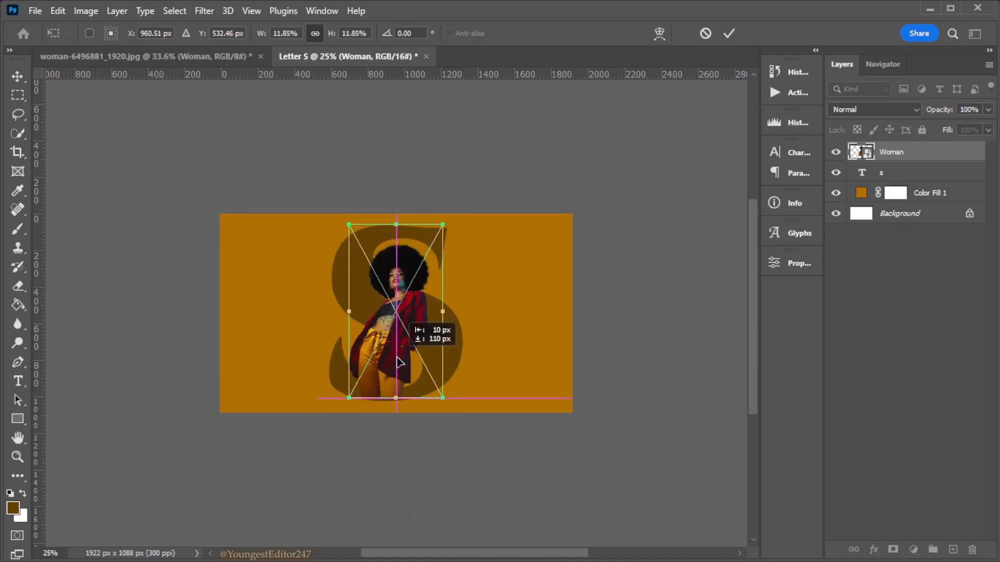
Flip the woman horizontally and apply the transformation
{"action": "right_click", "coordinate": [395, 355]}
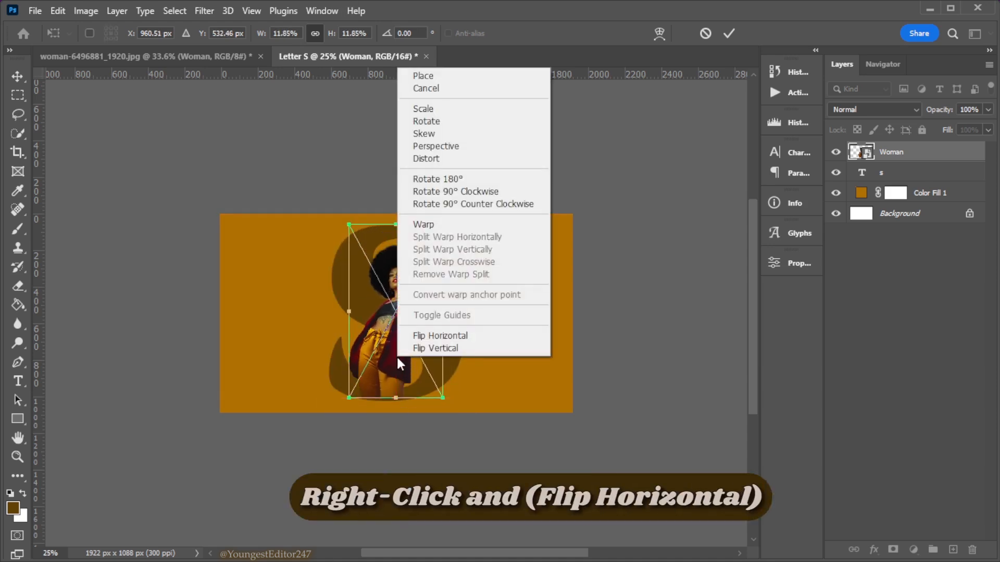
{"action": "left_click", "coordinate": [426, 336]}
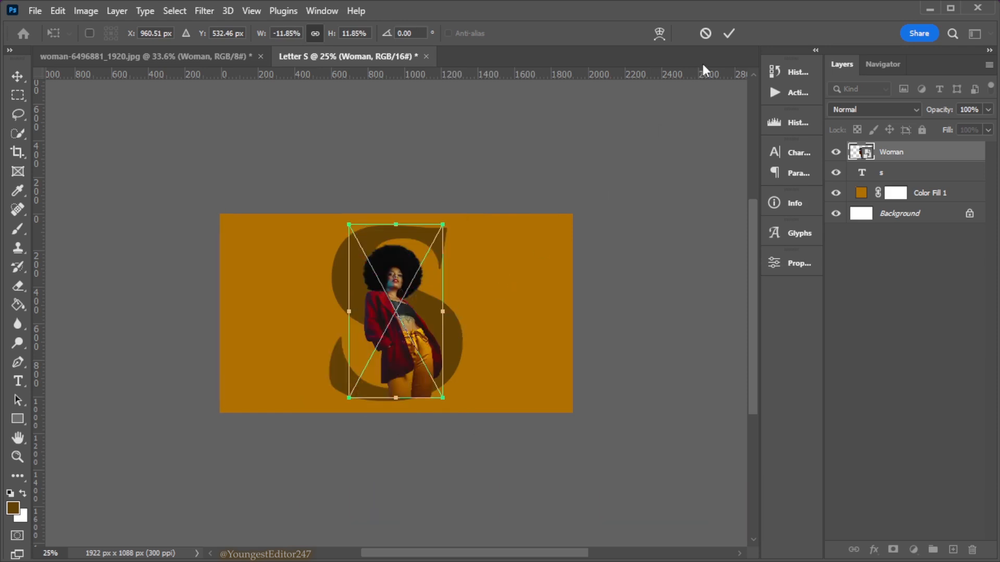
{"action": "left_click", "coordinate": [728, 33]}
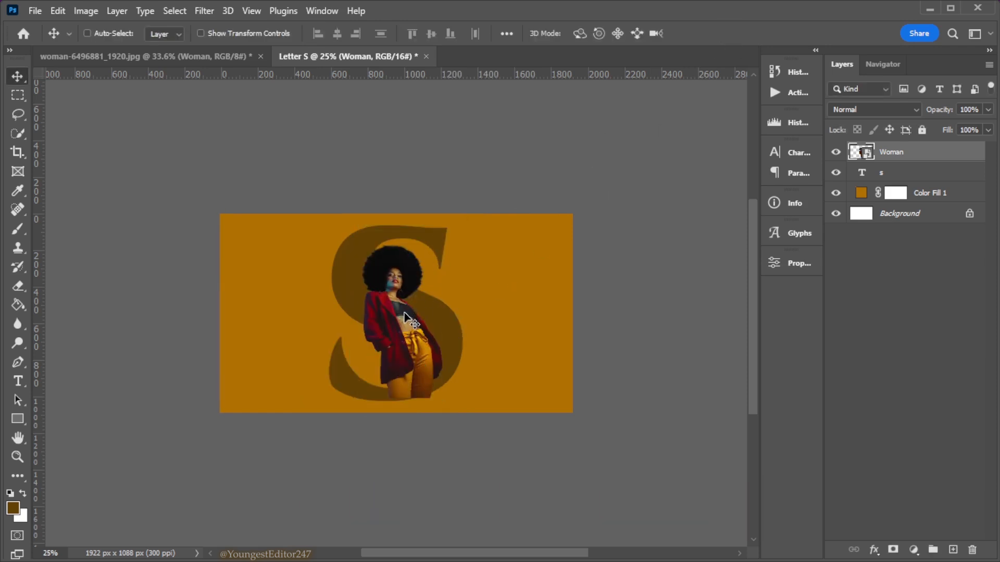
Shift the woman slightly left and down over the letter, and clip the Woman layer to the text layer
{"action": "left_click_drag", "start_coordinate": [403, 316], "coordinate": [387, 330]}
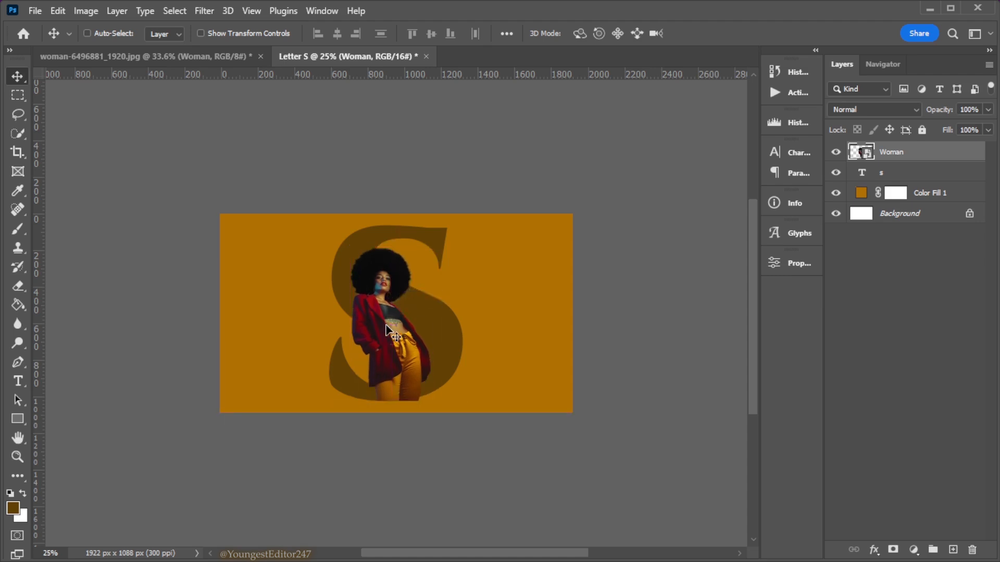
{"action": "key", "text": "Down"}
{"action": "key", "text": "Down"}
{"action": "key", "text": "Down"}
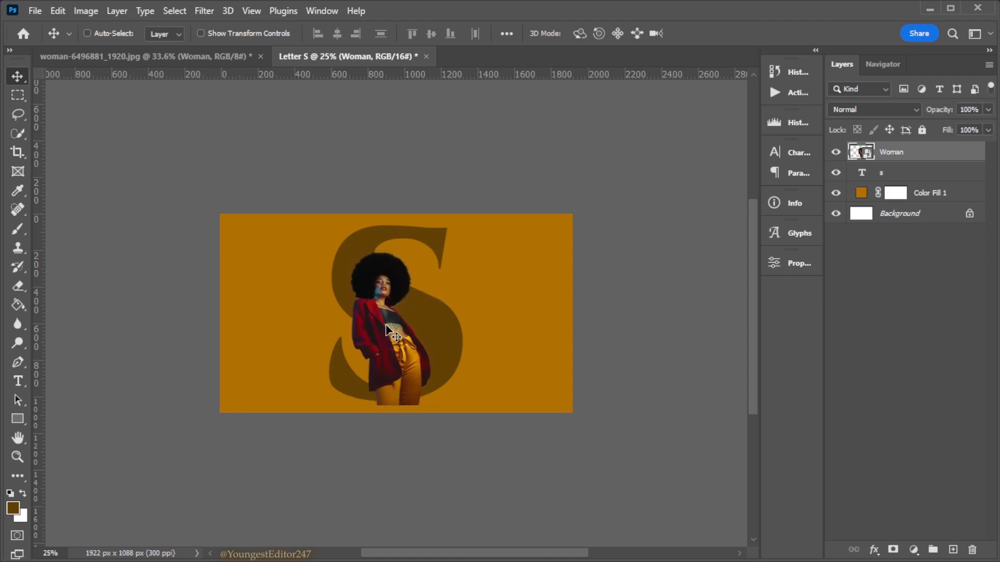
{"action": "left_click", "coordinate": [907, 159], "text": "alt"}
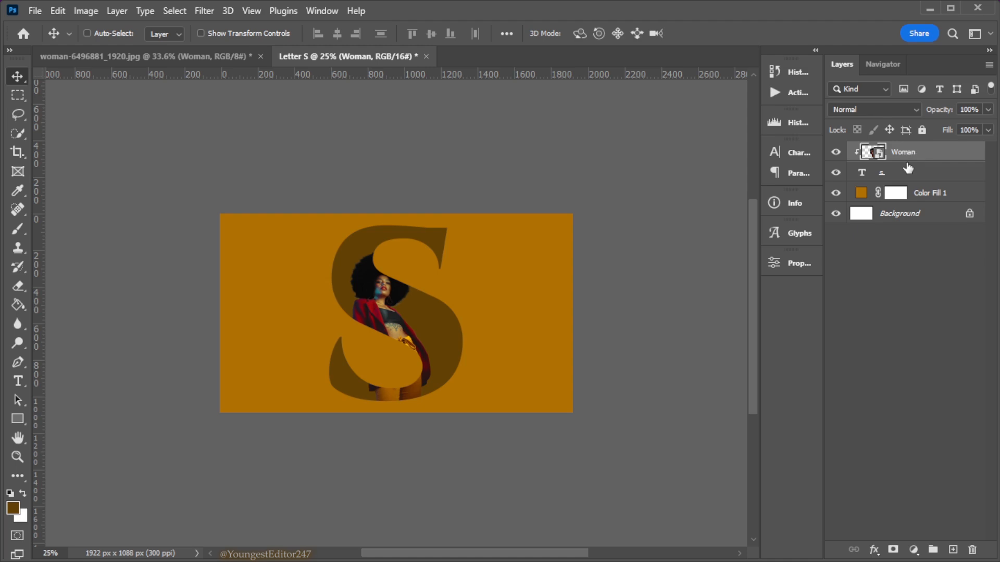
Duplicate the Woman layer above the clipped original and add a layer mask to the copy
{"action": "left_click", "coordinate": [20, 459]}
{"action": "left_click", "coordinate": [442, 31]}
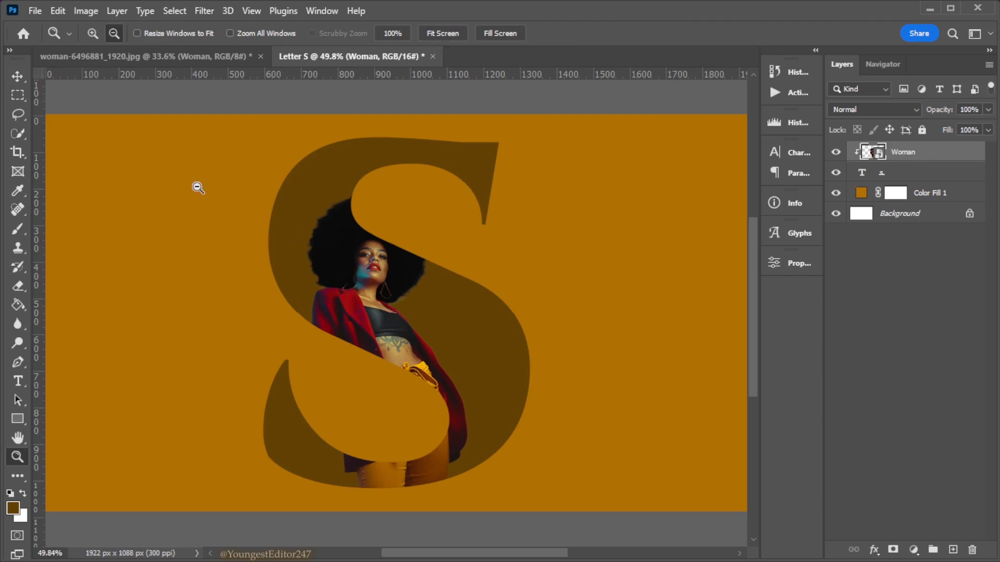
{"action": "key", "text": "v"}
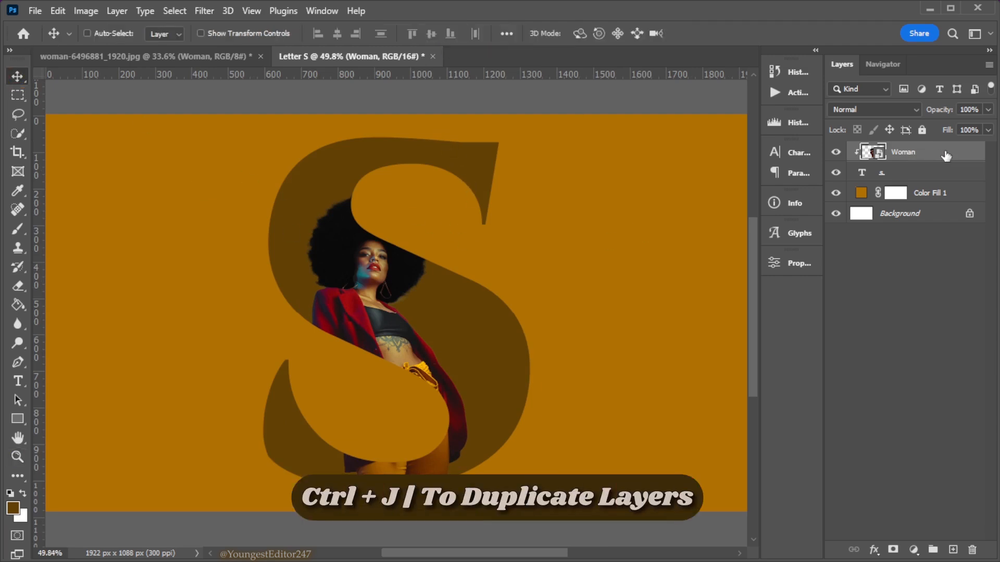
{"action": "key", "text": "ctrl+j"}
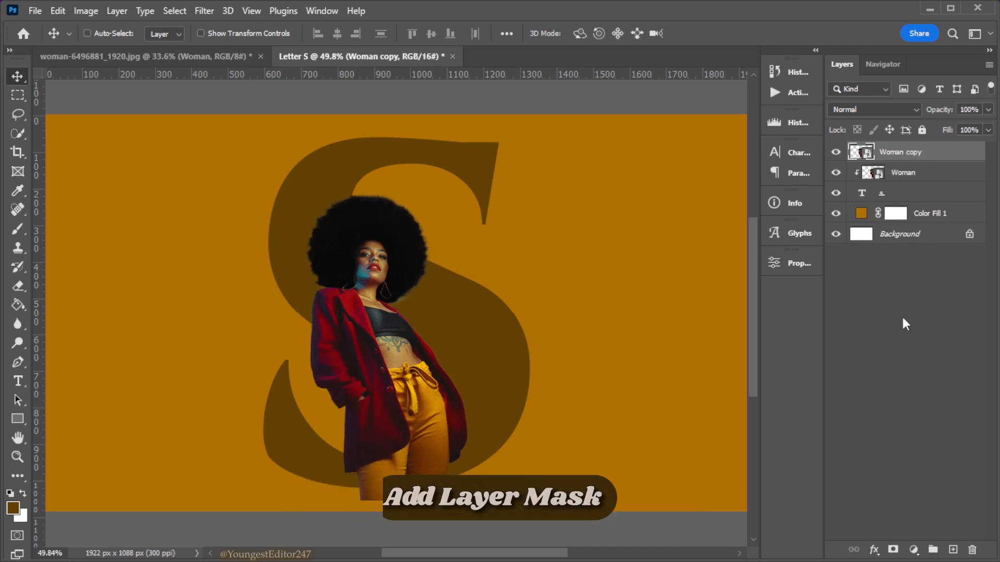
{"action": "left_click", "coordinate": [893, 548]}
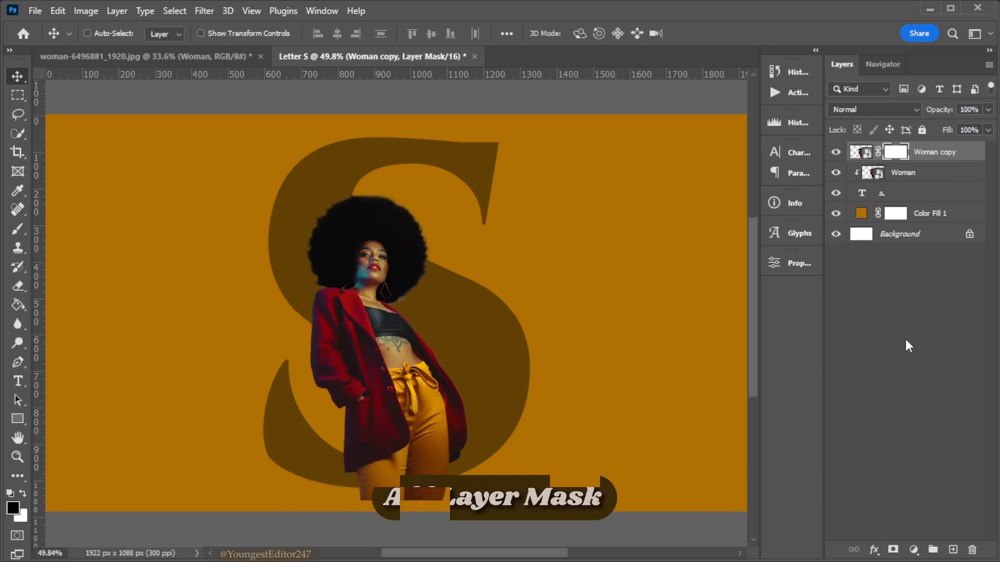
Mask out the Woman copy's lower body outside the letter by painting black with a hard round 196 px brush
{"action": "left_click", "coordinate": [23, 232]}
{"action": "left_click", "coordinate": [73, 229]}
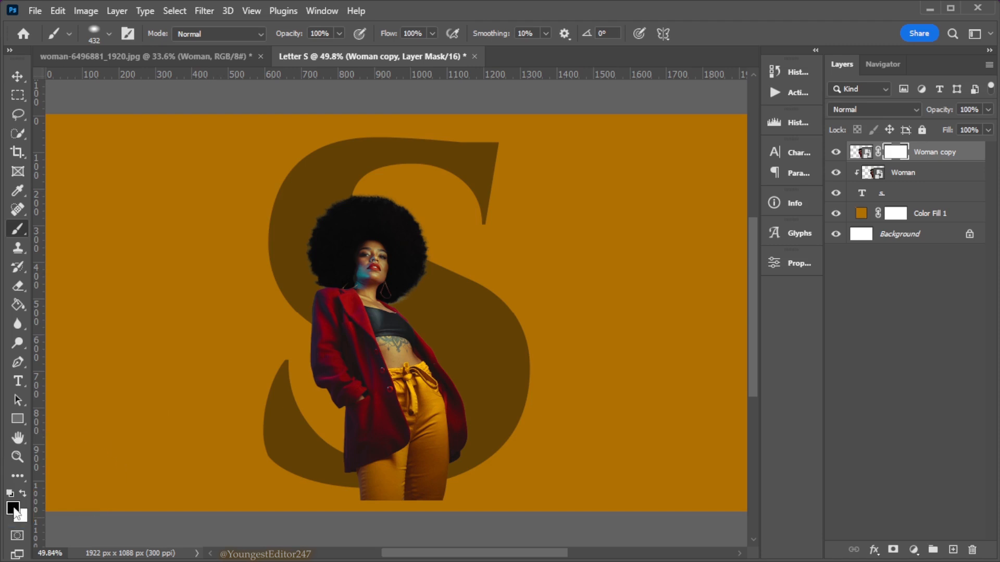
{"action": "left_click", "coordinate": [109, 33]}
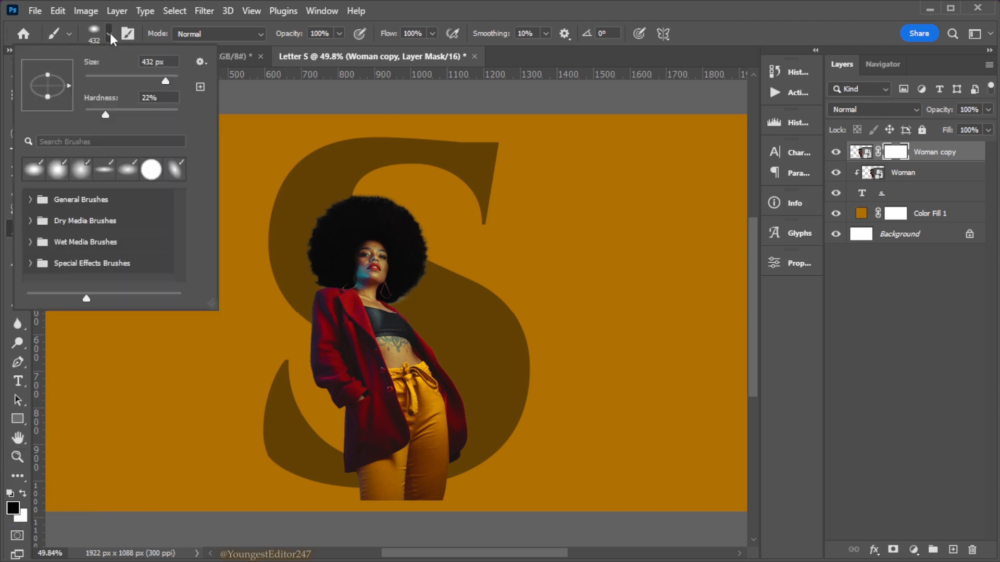
{"action": "left_click", "coordinate": [149, 172]}
{"action": "mouse_move", "coordinate": [164, 81]}
{"action": "left_mouse_down"}
{"action": "mouse_move", "coordinate": [130, 80]}
{"action": "mouse_move", "coordinate": [154, 83]}
{"action": "left_mouse_up"}
{"action": "mouse_move", "coordinate": [324, 473]}
{"action": "left_mouse_down"}
{"action": "mouse_move", "coordinate": [464, 474]}
{"action": "mouse_move", "coordinate": [434, 455]}
{"action": "mouse_move", "coordinate": [315, 425]}
{"action": "mouse_move", "coordinate": [318, 308]}
{"action": "mouse_move", "coordinate": [364, 360]}
{"action": "mouse_move", "coordinate": [356, 390]}
{"action": "mouse_move", "coordinate": [396, 392]}
{"action": "mouse_move", "coordinate": [450, 443]}
{"action": "left_mouse_up"}
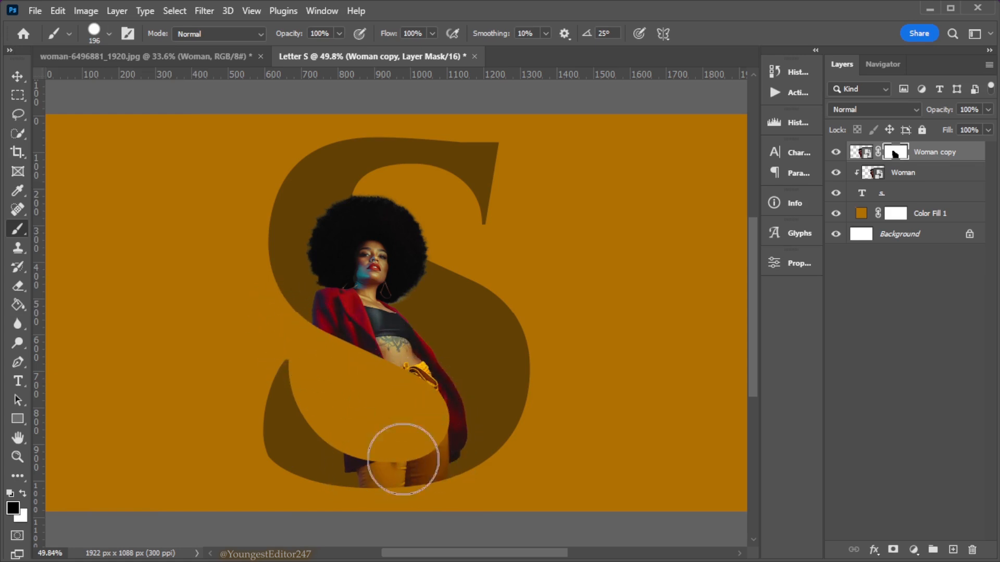
{"action": "left_click", "coordinate": [18, 77]}
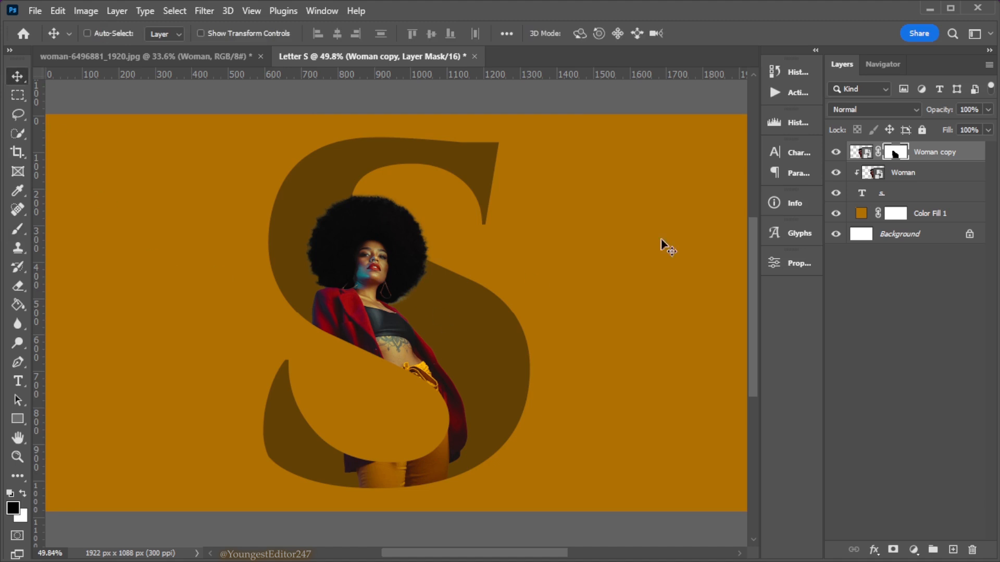
Give the letter's text layer a Stroke and a Multiply Inner Shadow: 90% opacity, angle 90°, distance 25 px, choke 45%, size 40 px, noise 1%
{"action": "double_click", "coordinate": [934, 193]}
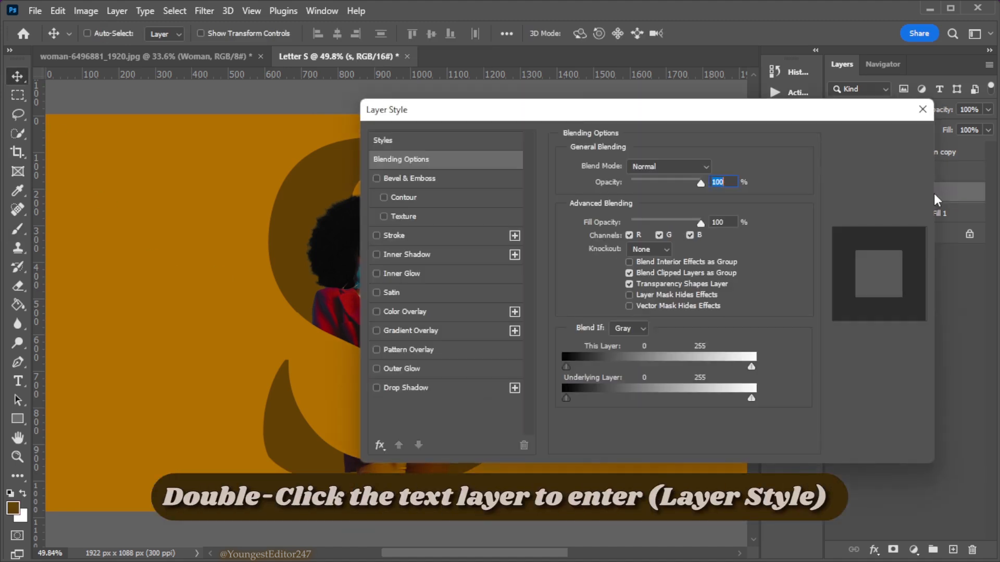
{"action": "left_click_drag", "start_coordinate": [577, 116], "coordinate": [680, 152]}
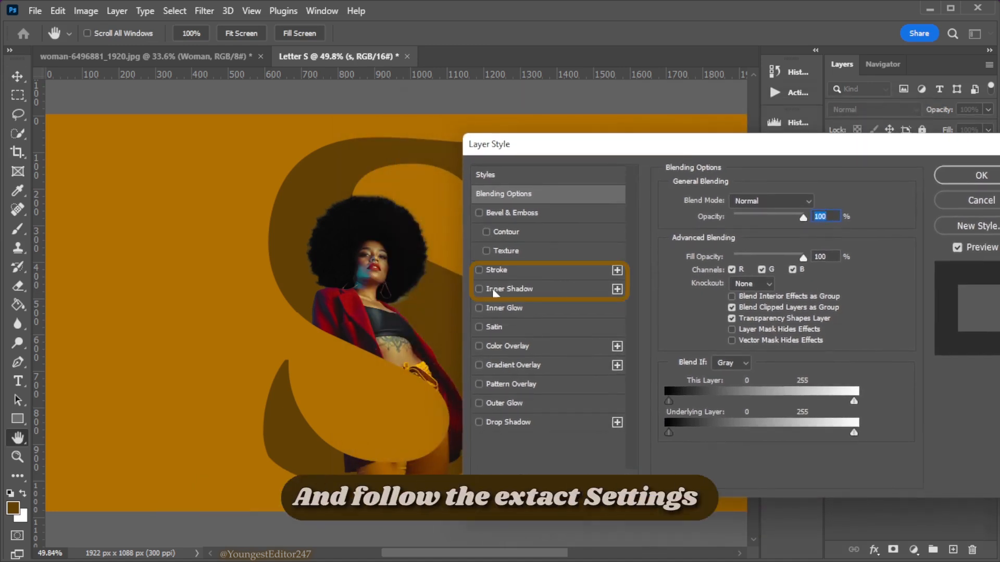
{"action": "left_click", "coordinate": [477, 270]}
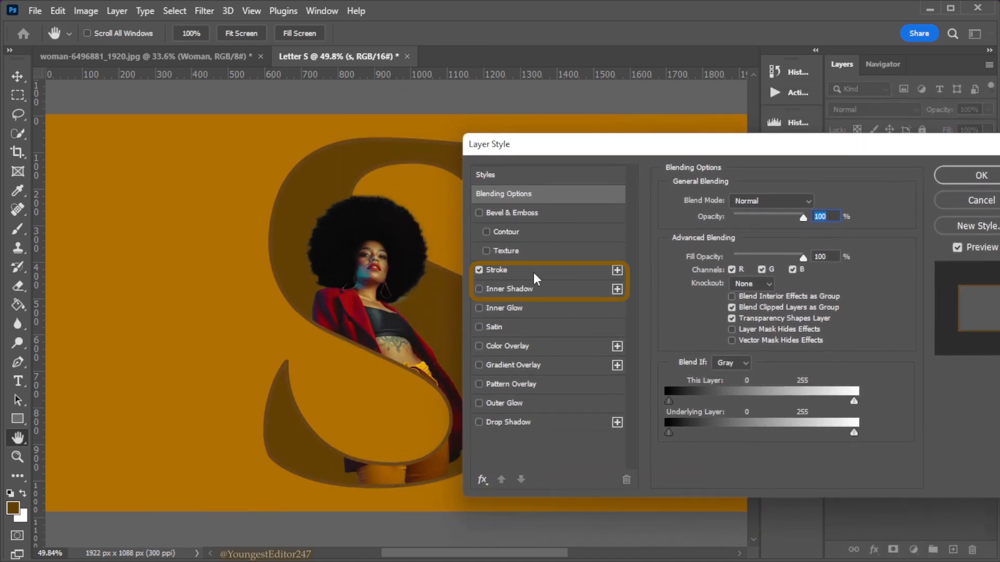
{"action": "left_click", "coordinate": [480, 289]}
{"action": "left_click", "coordinate": [508, 288]}
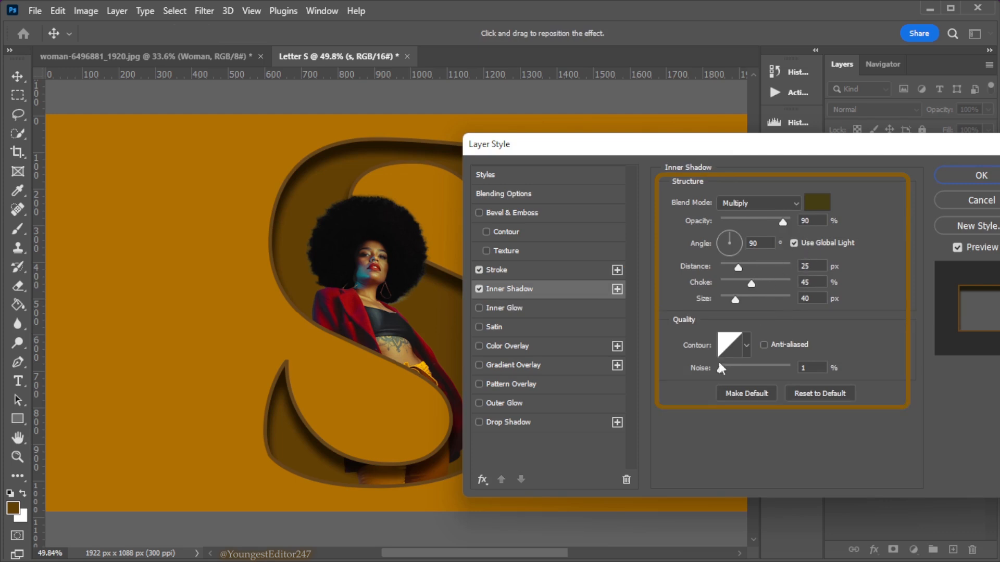
Add a Multiply Drop Shadow to the letter with 100% opacity, distance 9 px, spread 9%, size 9 px and noise 1%, and apply the styles
{"action": "left_click", "coordinate": [479, 423]}
{"action": "left_click", "coordinate": [509, 422]}
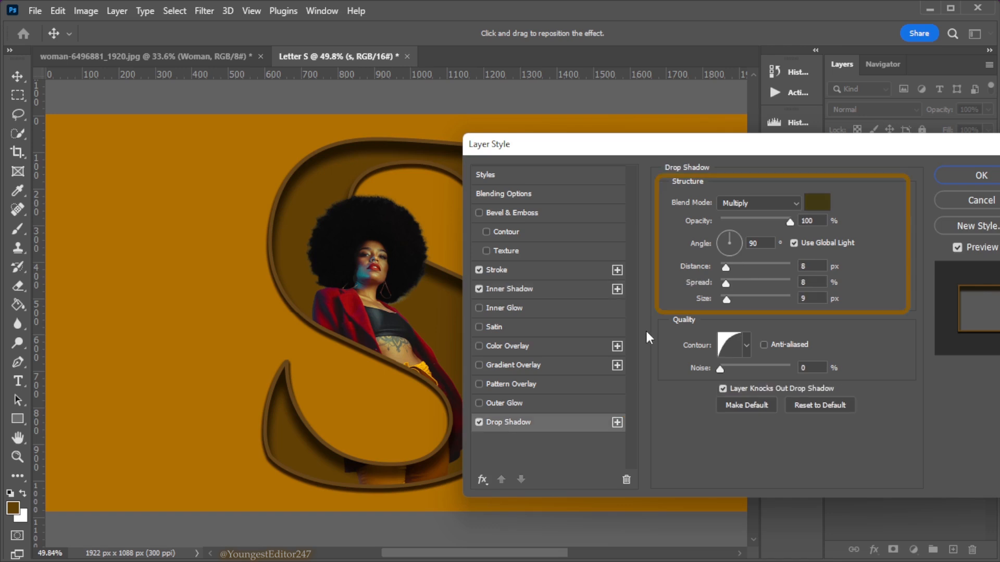
{"action": "left_click", "coordinate": [726, 268]}
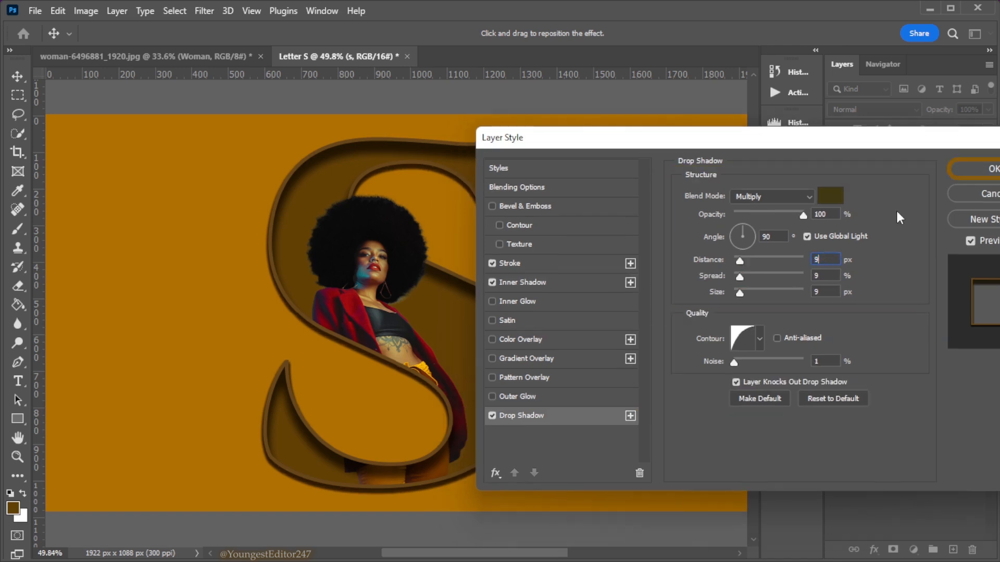
{"action": "left_click", "coordinate": [954, 169]}
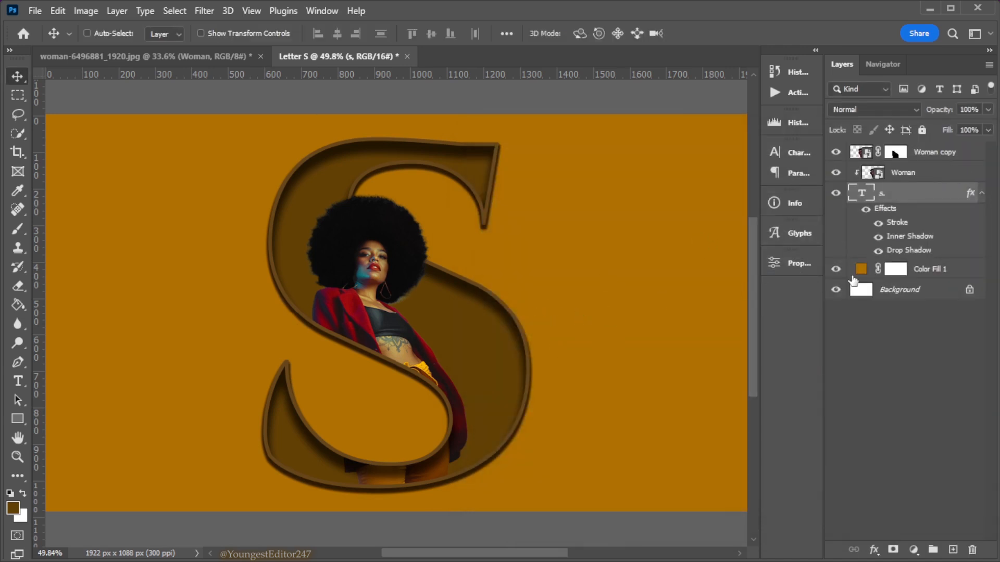
Collapse the letter's effects list and add an empty layer directly above Color Fill 1
{"action": "left_click", "coordinate": [981, 197]}
{"action": "left_click", "coordinate": [970, 217]}
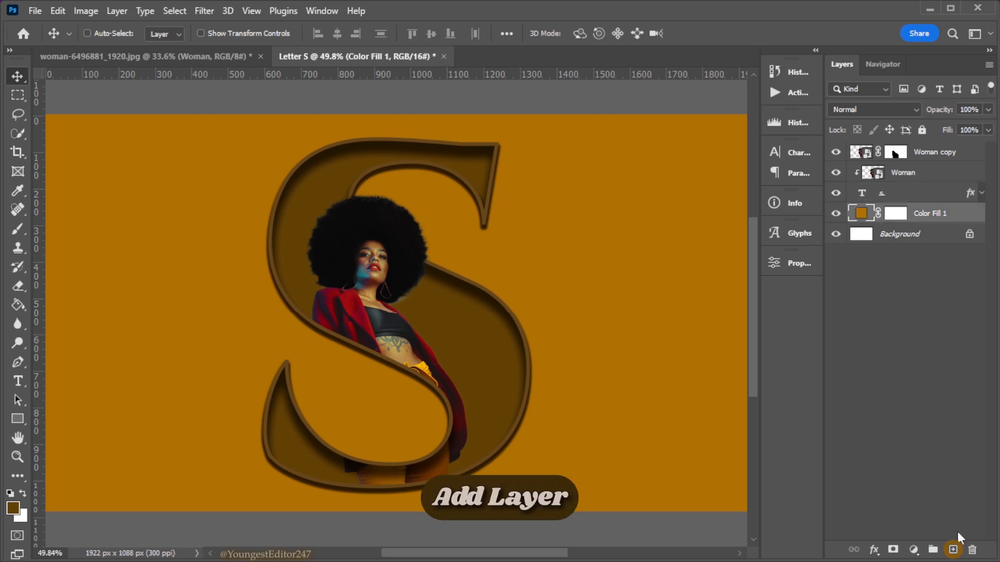
{"action": "left_click", "coordinate": [954, 550]}
Paint a soft brown shadow behind the woman's hair on the new layer, using a 196 px brush with 10% hardness
{"action": "key", "text": "b"}
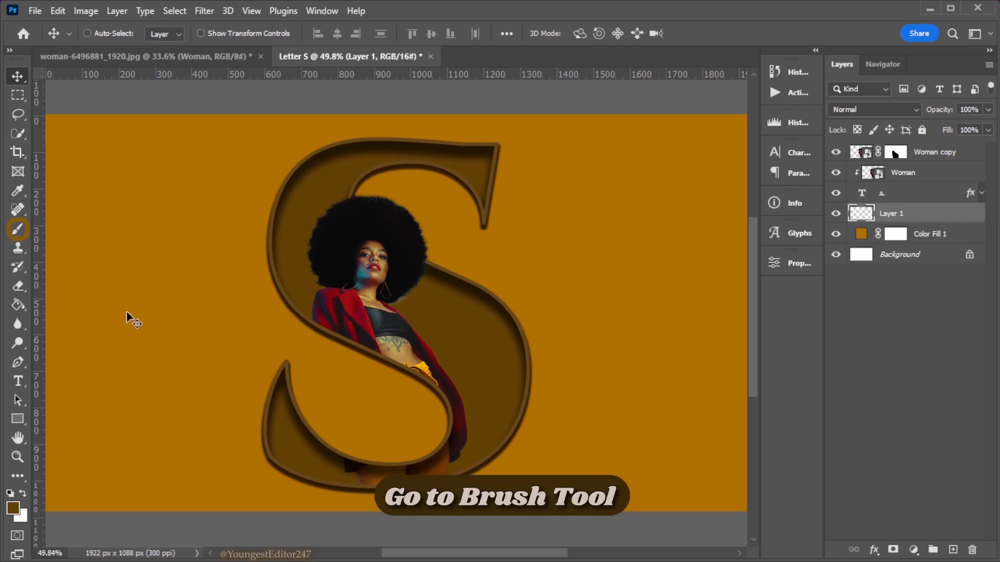
{"action": "left_click", "coordinate": [21, 230]}
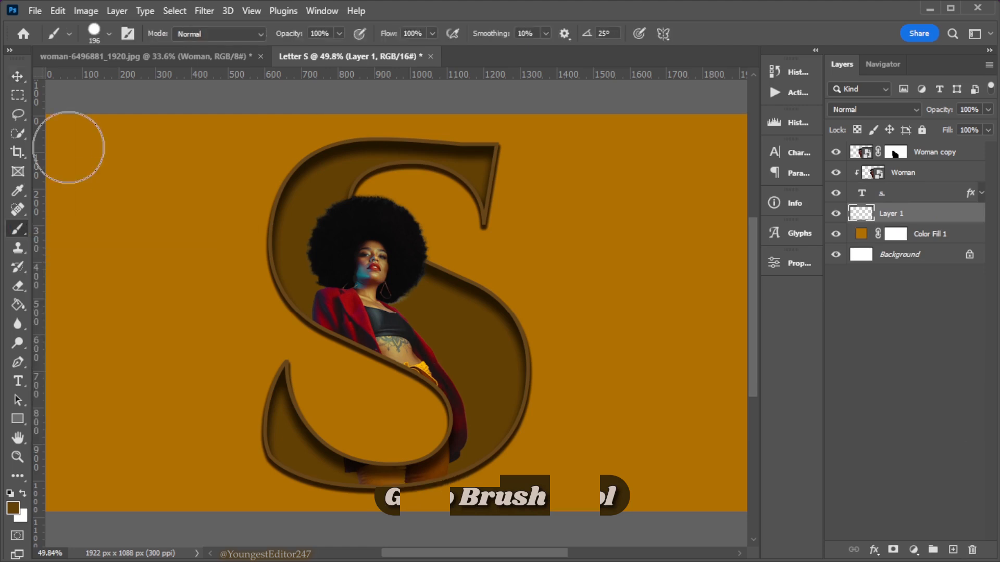
{"action": "left_click", "coordinate": [109, 33]}
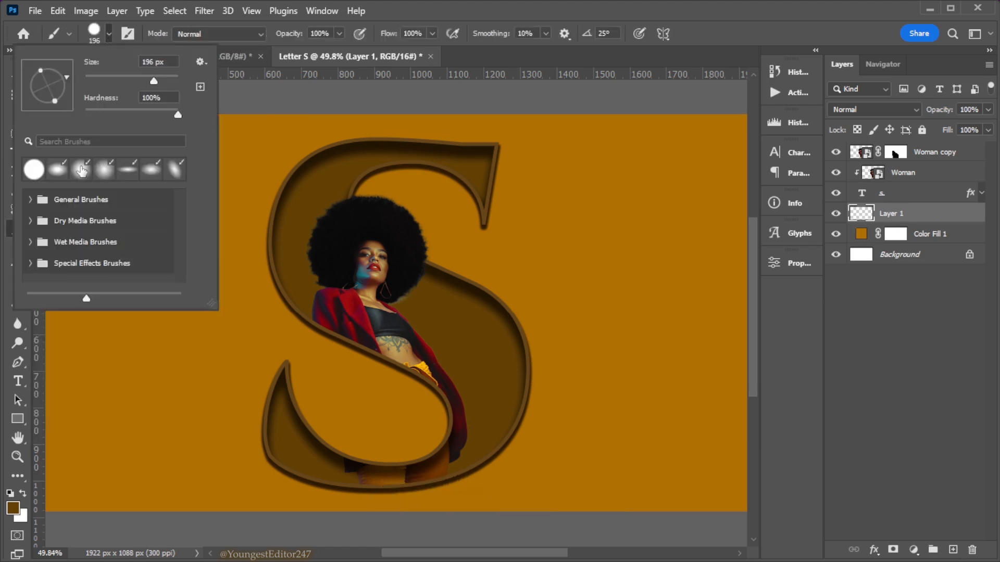
{"action": "left_click_drag", "start_coordinate": [103, 118], "coordinate": [95, 114]}
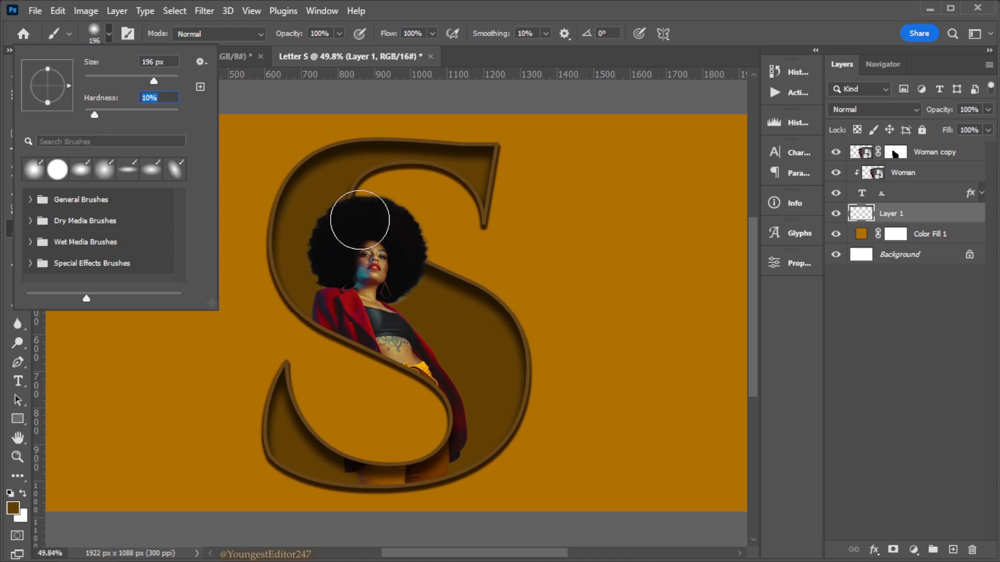
{"action": "left_click", "coordinate": [363, 223]}
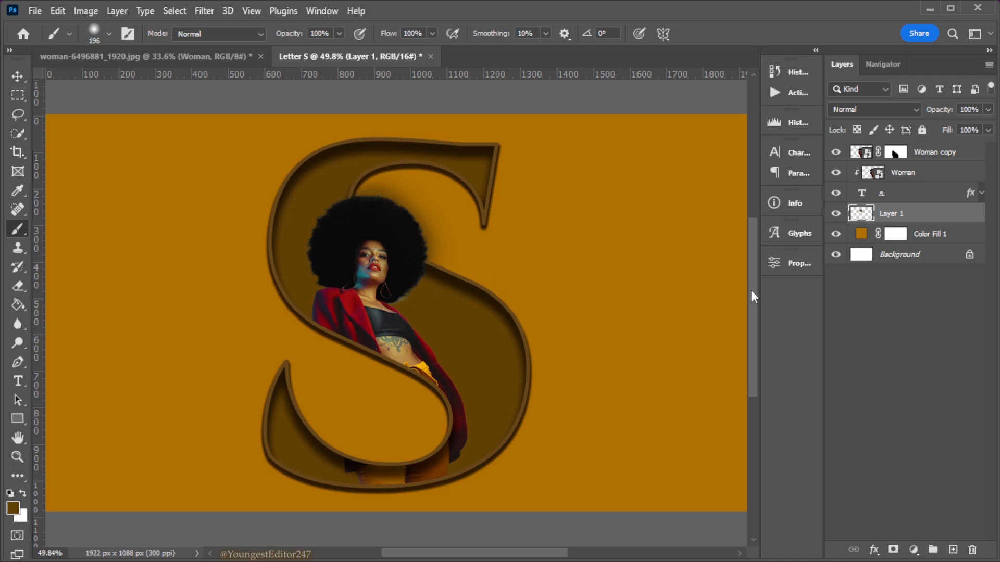
{"action": "left_click", "coordinate": [836, 216]}
{"action": "left_click", "coordinate": [836, 217]}
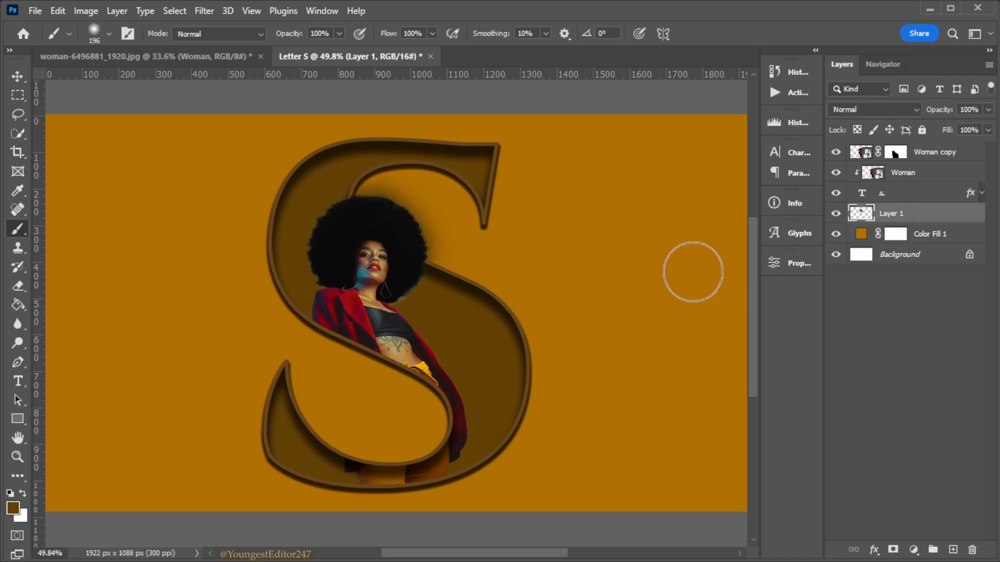
{"action": "left_click", "coordinate": [17, 77]}
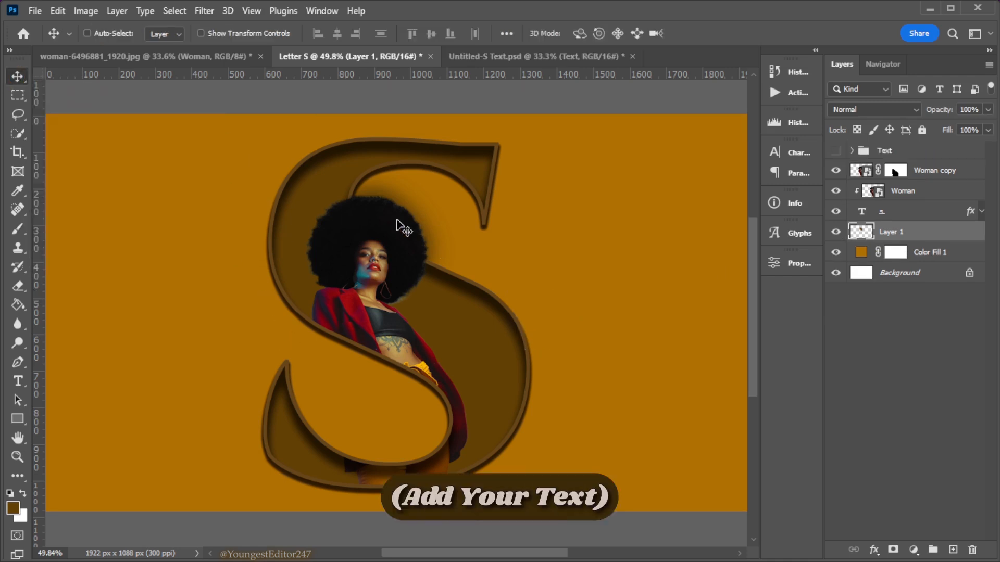
Make the Text group visible so its diagonal lettering shows across the design, and check the whole composition
{"action": "left_click", "coordinate": [836, 151]}
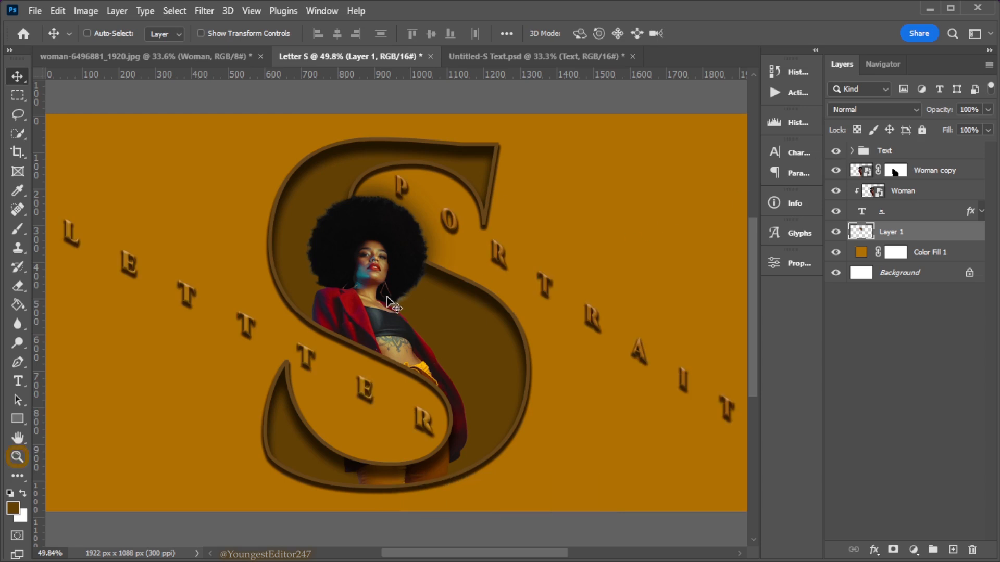
{"action": "left_click", "coordinate": [18, 458]}
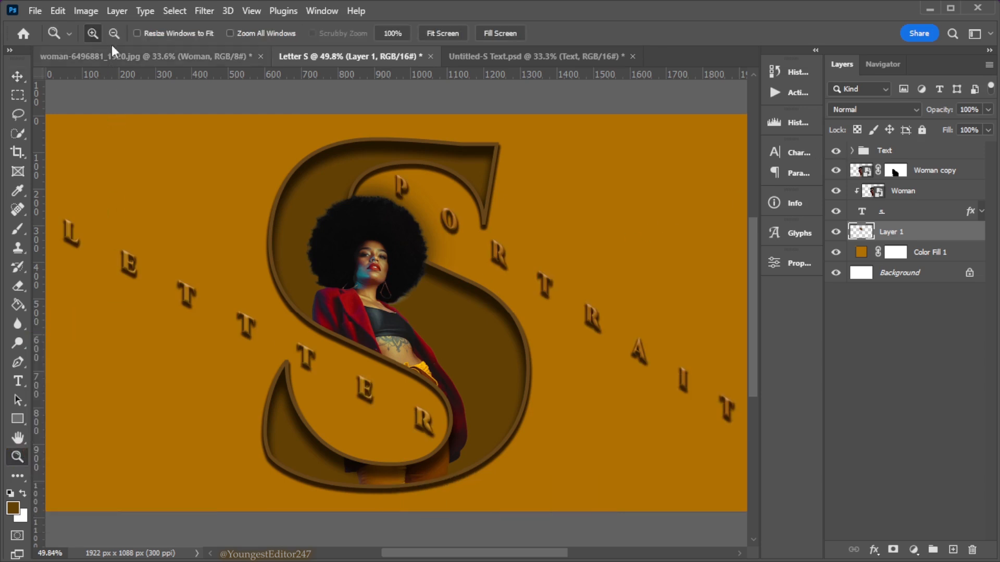
{"action": "left_click", "coordinate": [160, 189]}
{"action": "left_click_drag", "start_coordinate": [431, 558], "coordinate": [400, 546]}
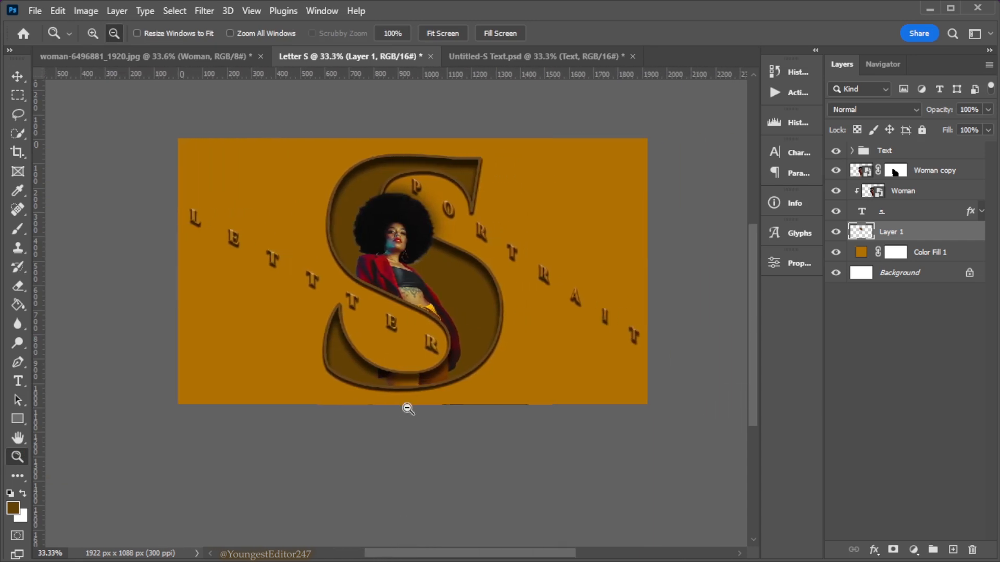
{"action": "left_click", "coordinate": [447, 37]}
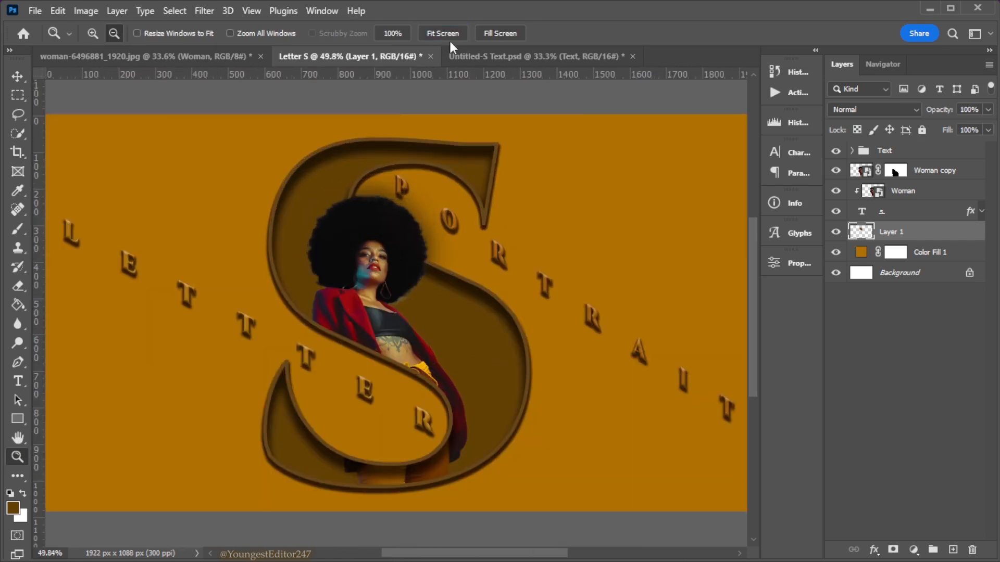
Add a Color Balance adjustment layer above the Text group, with midtones Cyan-Red +2 and Yellow-Blue -13
{"action": "left_click", "coordinate": [912, 154]}
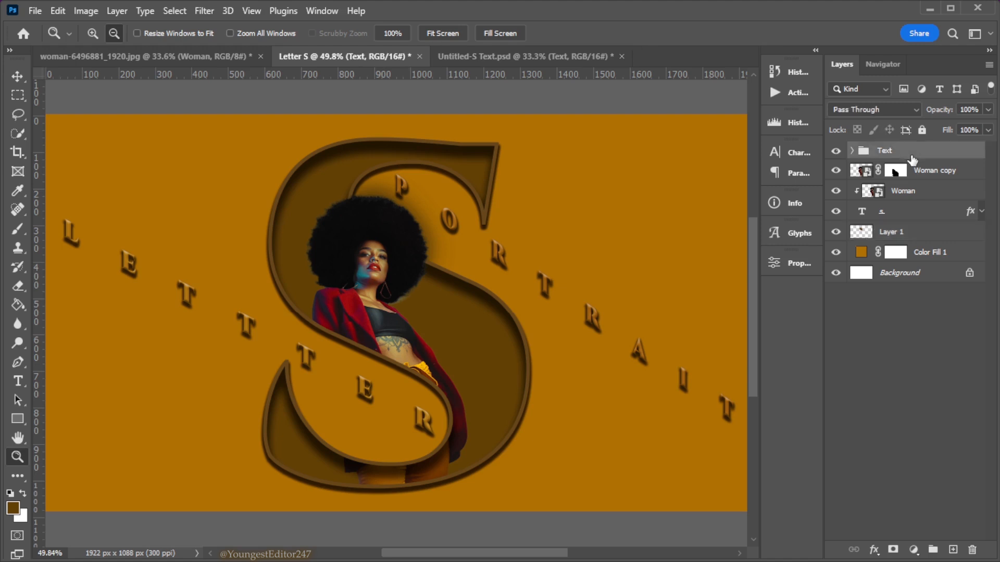
{"action": "left_click", "coordinate": [913, 550]}
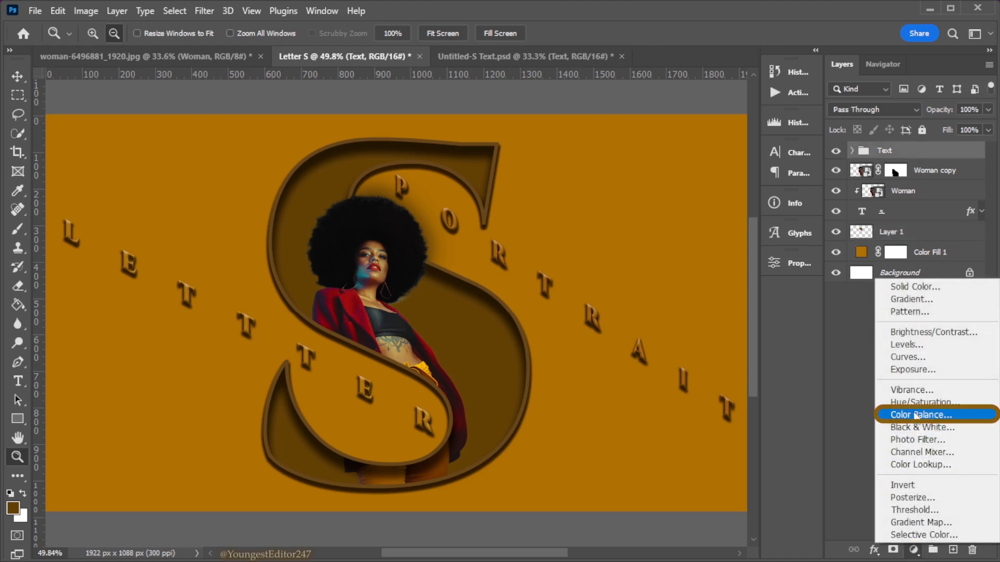
{"action": "left_click", "coordinate": [916, 413]}
{"action": "left_click_drag", "start_coordinate": [630, 386], "coordinate": [621, 386]}
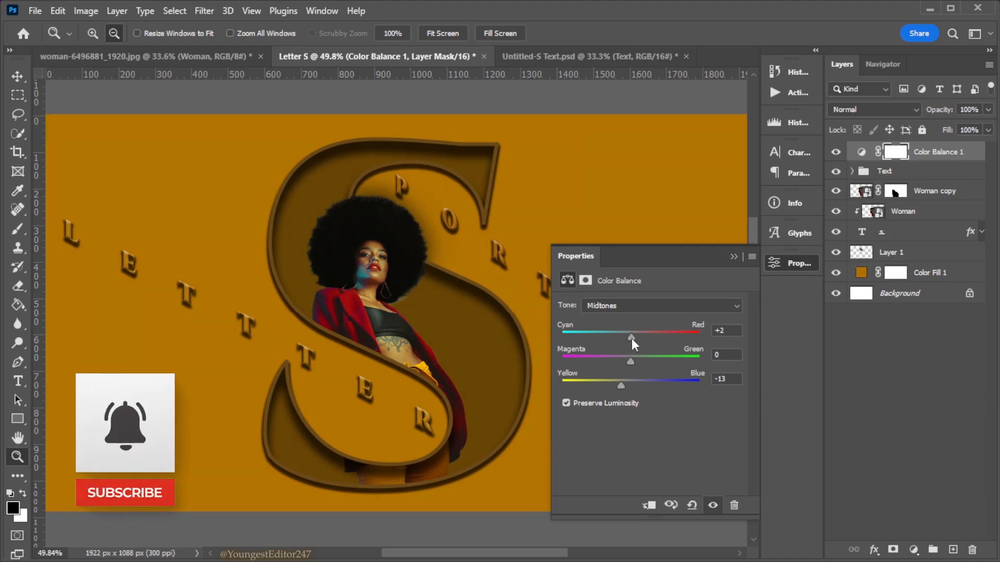
Set the Color Balance shadows to Yellow-Blue -12
{"action": "left_click", "coordinate": [636, 306]}
{"action": "left_click", "coordinate": [640, 317]}
{"action": "left_click_drag", "start_coordinate": [632, 384], "coordinate": [622, 384]}
Set the Color Balance highlights to Cyan-Red +5 and Yellow-Blue -10, and collapse the adjustment's properties
{"action": "left_click", "coordinate": [629, 306]}
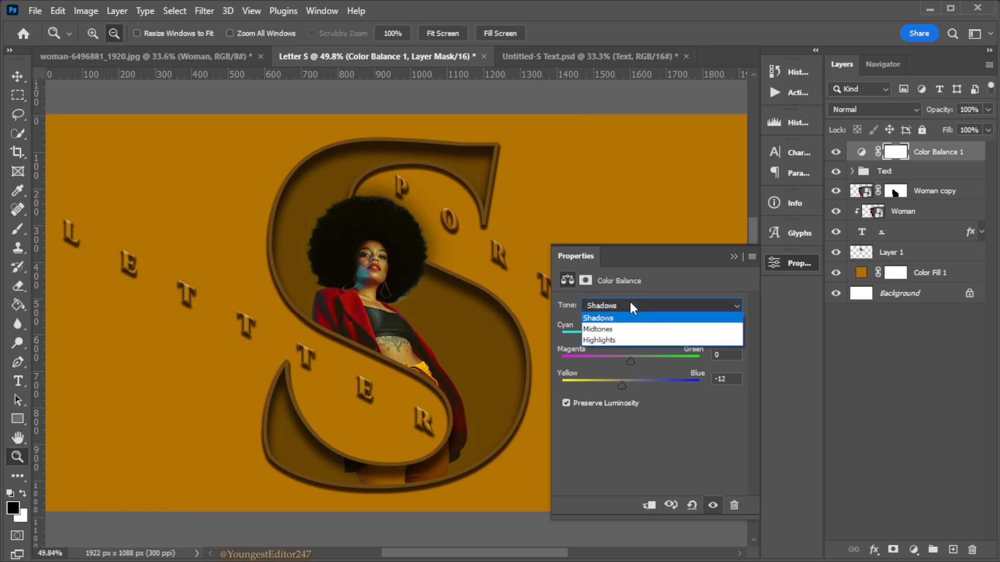
{"action": "left_click", "coordinate": [624, 339]}
{"action": "left_click_drag", "start_coordinate": [631, 384], "coordinate": [623, 387]}
{"action": "left_click_drag", "start_coordinate": [631, 337], "coordinate": [633, 337]}
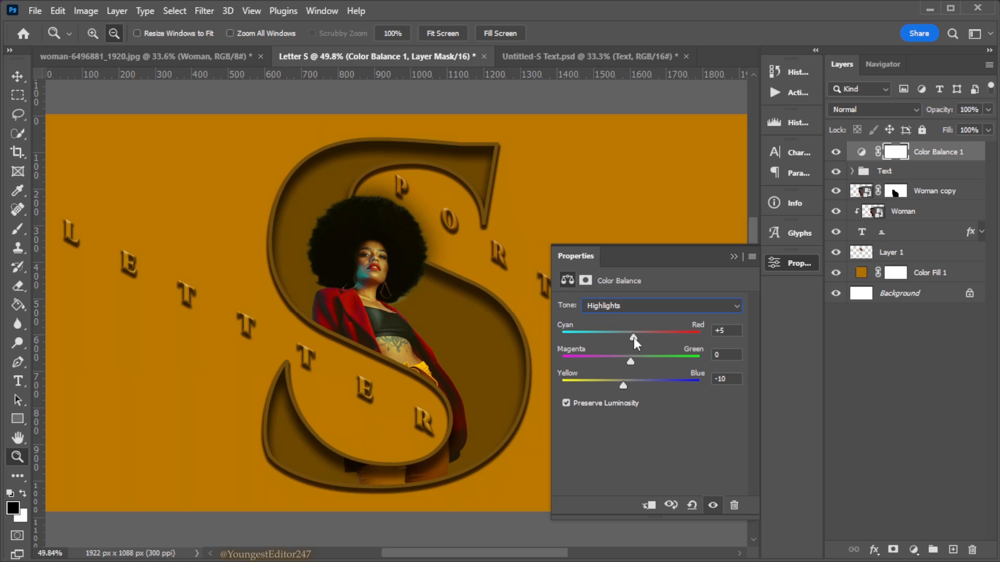
{"action": "left_click", "coordinate": [733, 256]}
Compare the design with and without the Color Balance adjustment, and inspect the finished composition at several magnifications
{"action": "left_click", "coordinate": [836, 152]}
{"action": "left_click", "coordinate": [836, 153]}
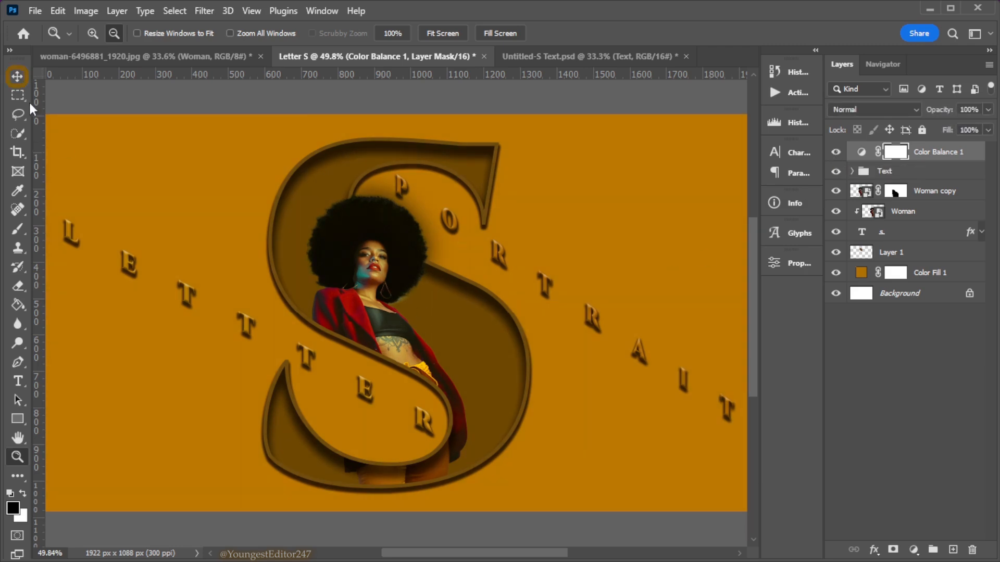
{"action": "left_click", "coordinate": [17, 77]}
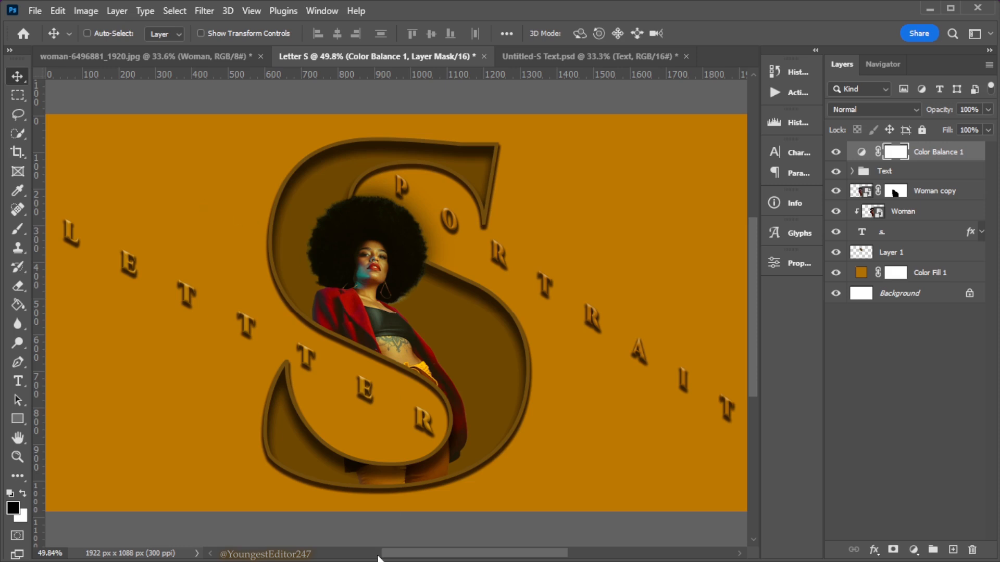
{"action": "key", "text": "ctrl+minus"}
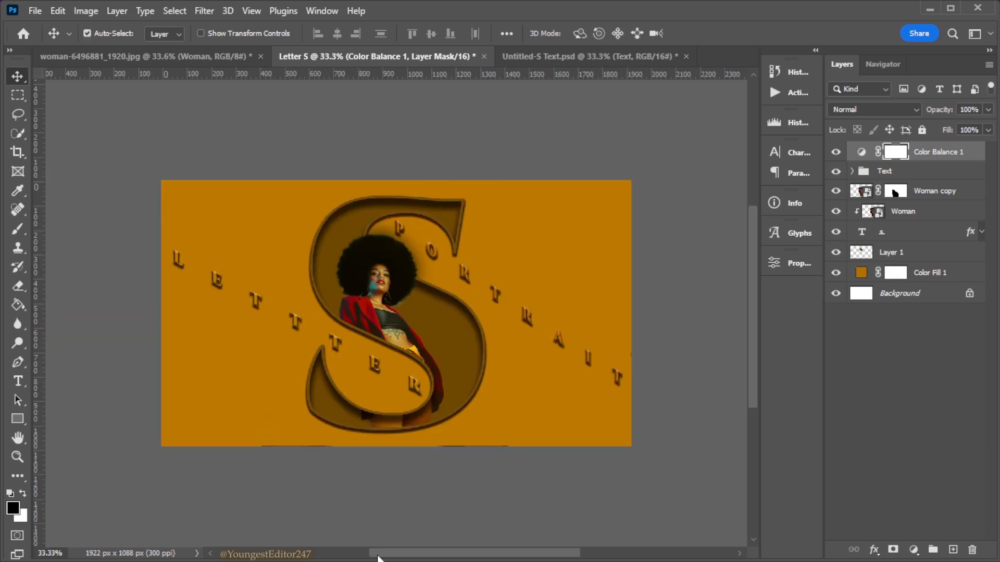
{"action": "key", "text": "ctrl+plus"}
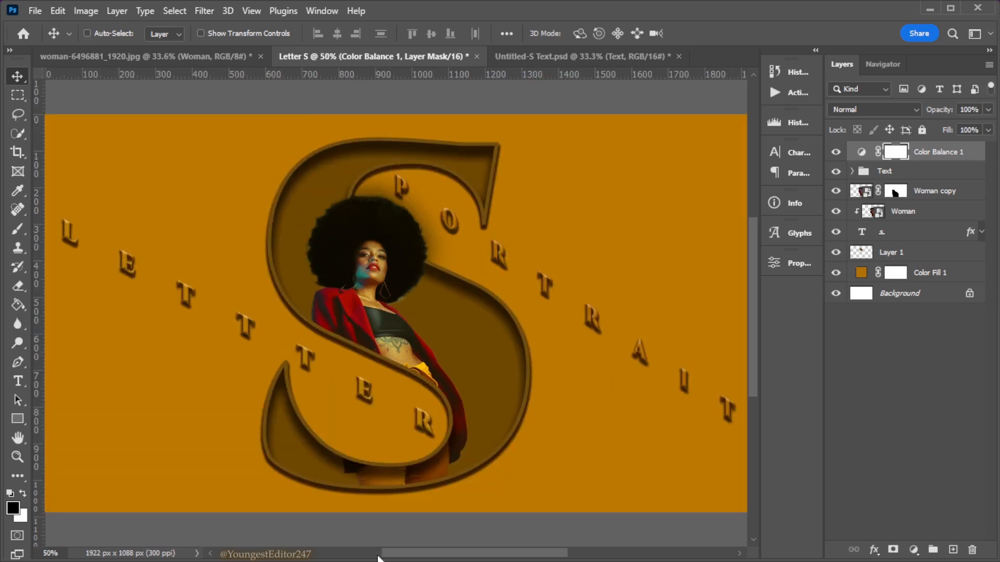
{"action": "key", "text": "ctrl+plus"}
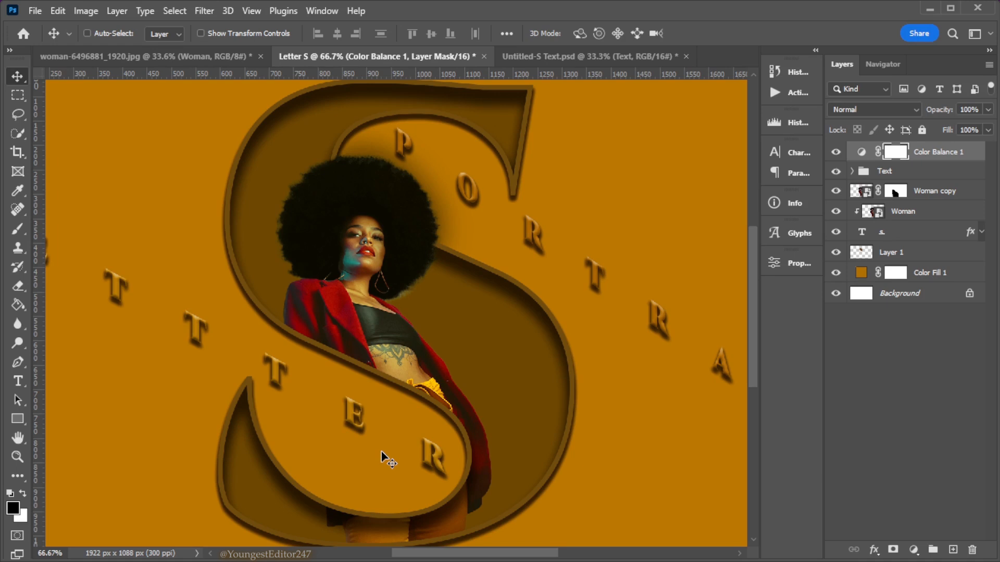
{"action": "key", "text": "ctrl+0"}
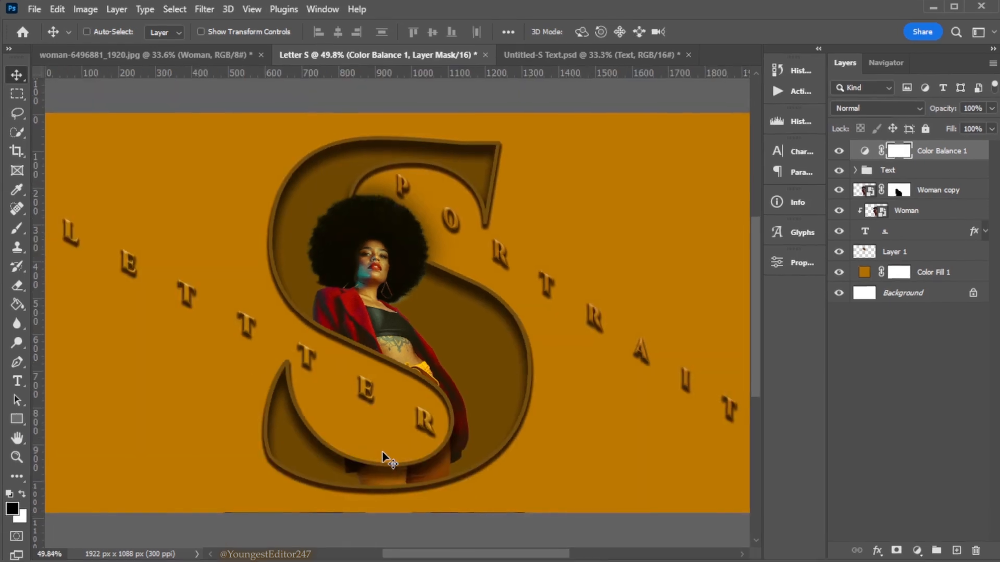